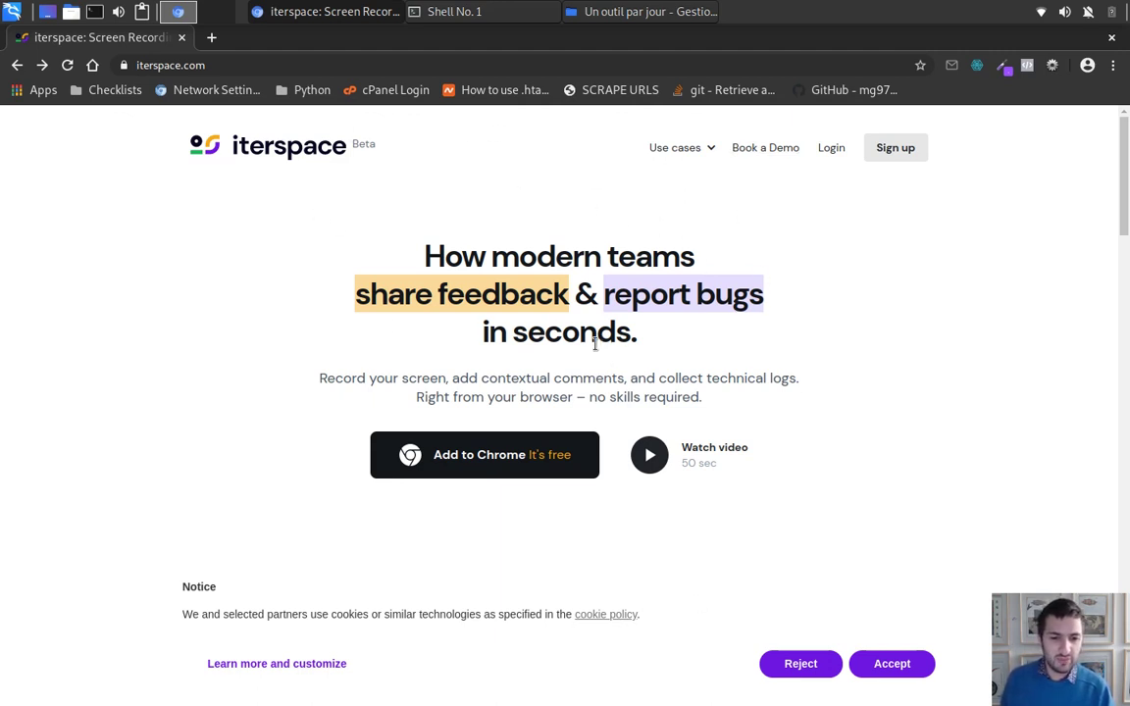
# Step: Scroll through the Chrome Web Store results to find the iterspace extension
pyautogui.scroll(-3, 594, 334)
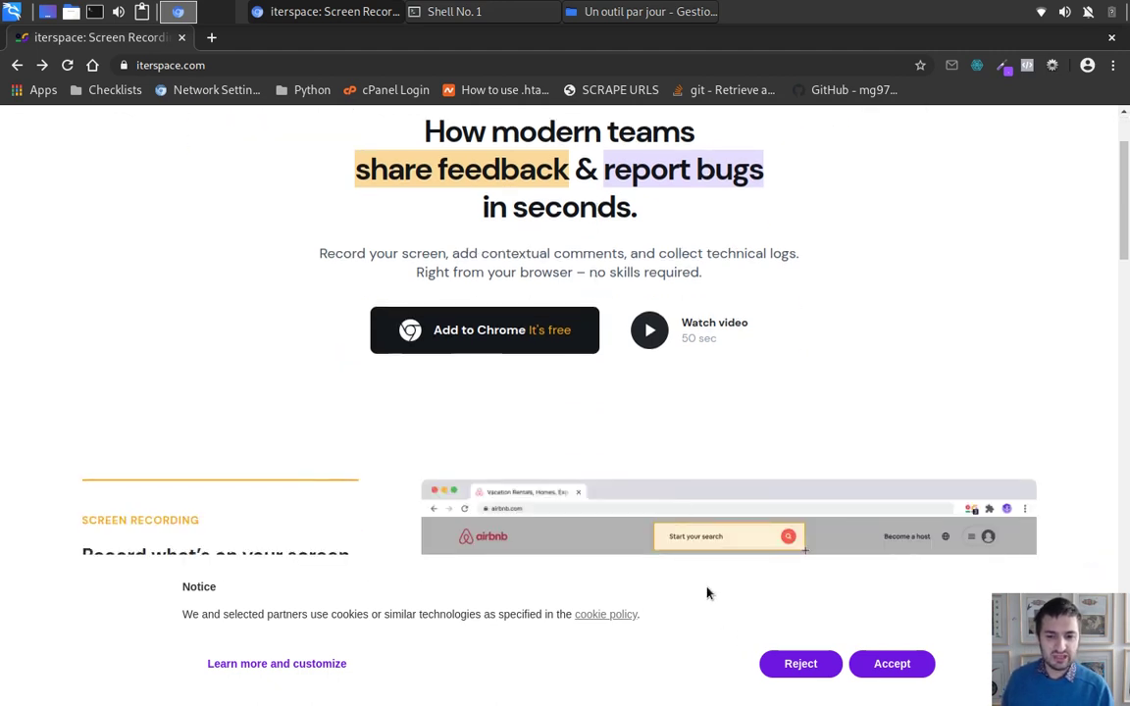
pyautogui.scroll(-4, 698, 412)
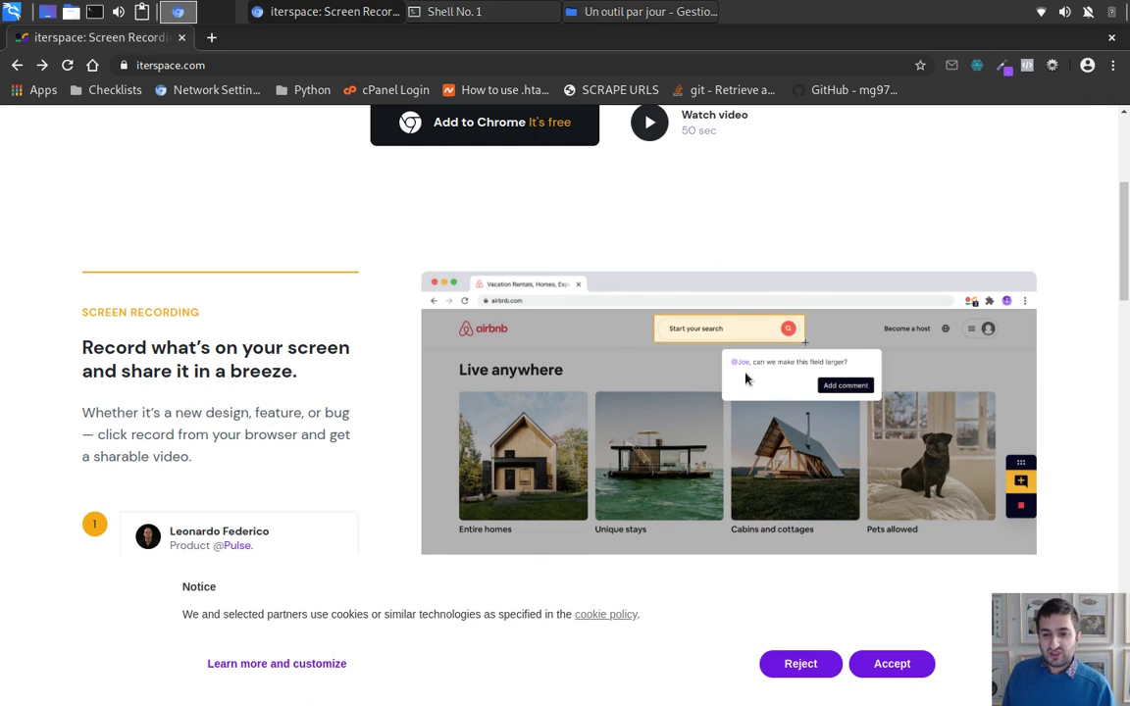
pyautogui.scroll(6, 847, 394)
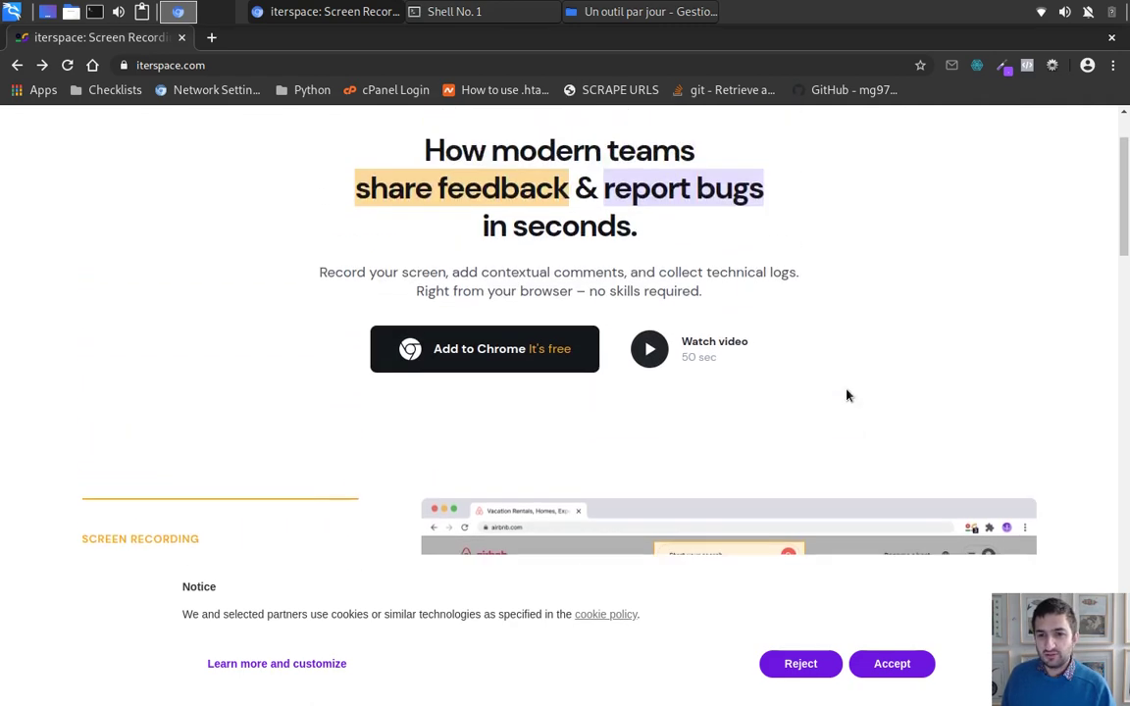
pyautogui.scroll(-8, 845, 360)
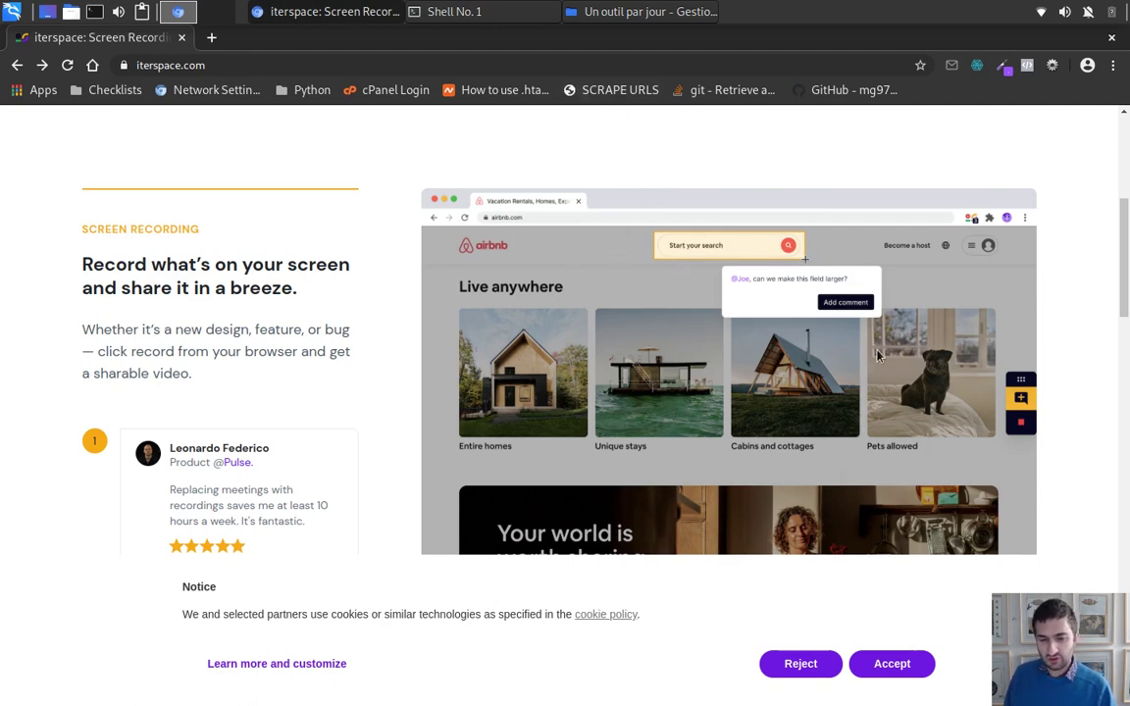
pyautogui.scroll(-2, 879, 357)
pyautogui.scroll(-5, 873, 392)
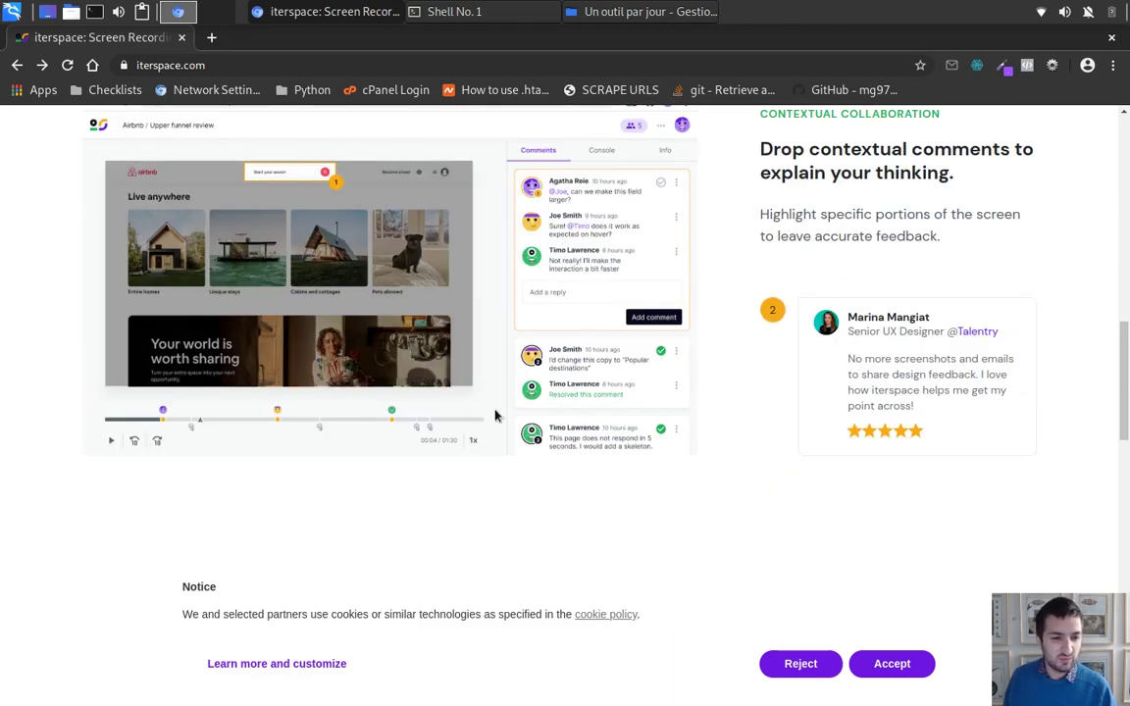
pyautogui.scroll(-5, 731, 429)
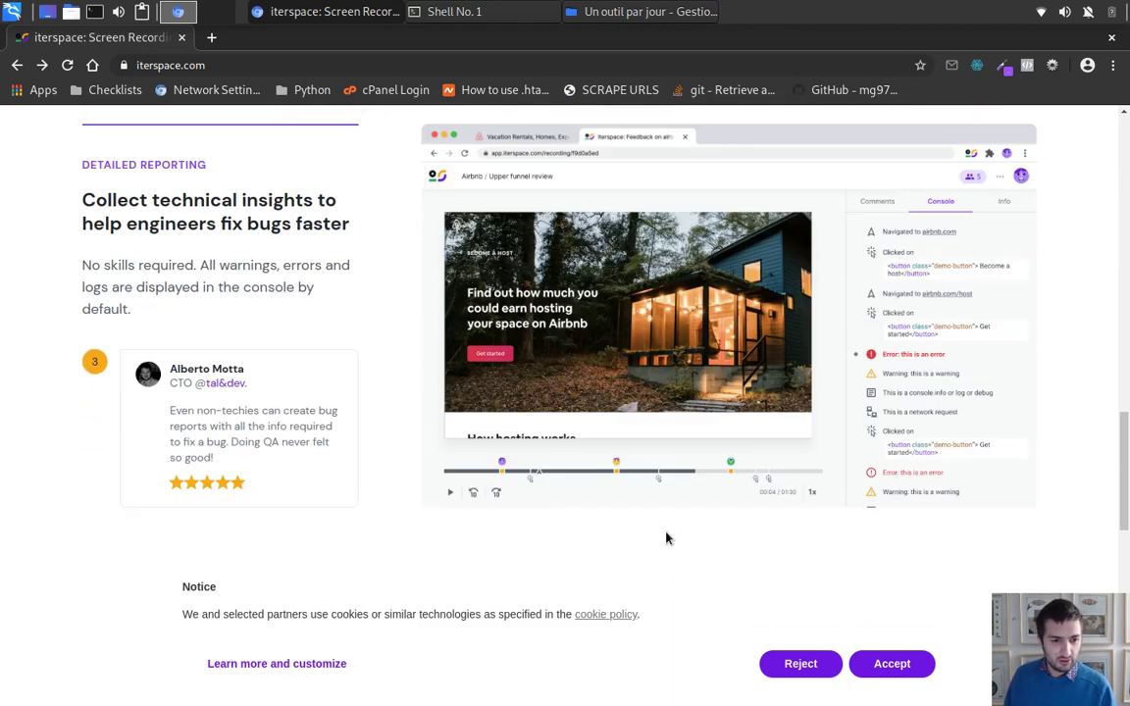
pyautogui.scroll(-4, 686, 519)
pyautogui.scroll(-2, 747, 461)
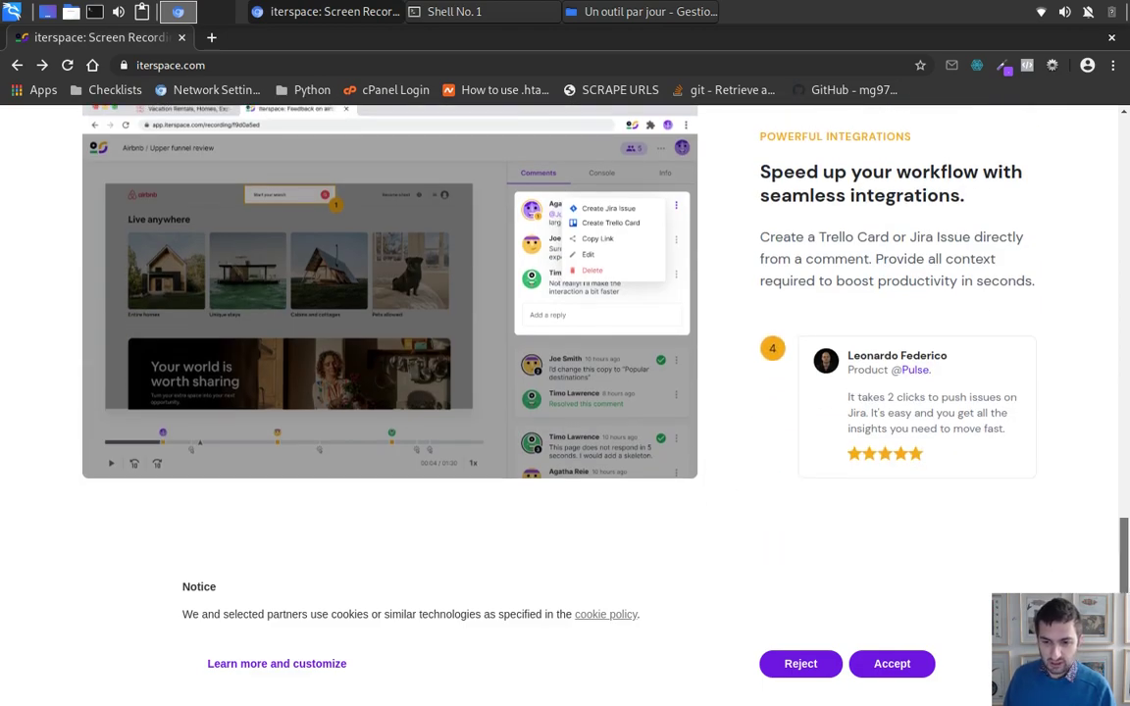
pyautogui.scroll(-3, 915, 366)
pyautogui.moveTo(1125, 579); pyautogui.dragTo(1017, 147)
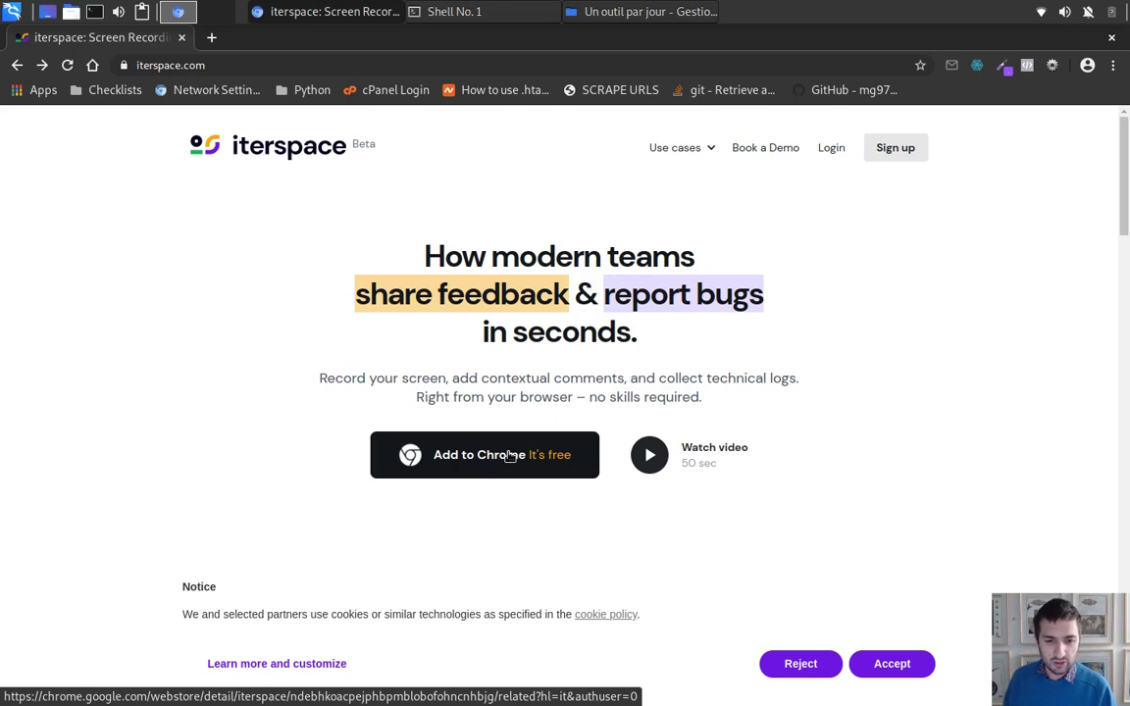
# Step: Open the iterspace listing, dismiss the translate offer, and add the extension to Chromium
pyautogui.click(510, 456)
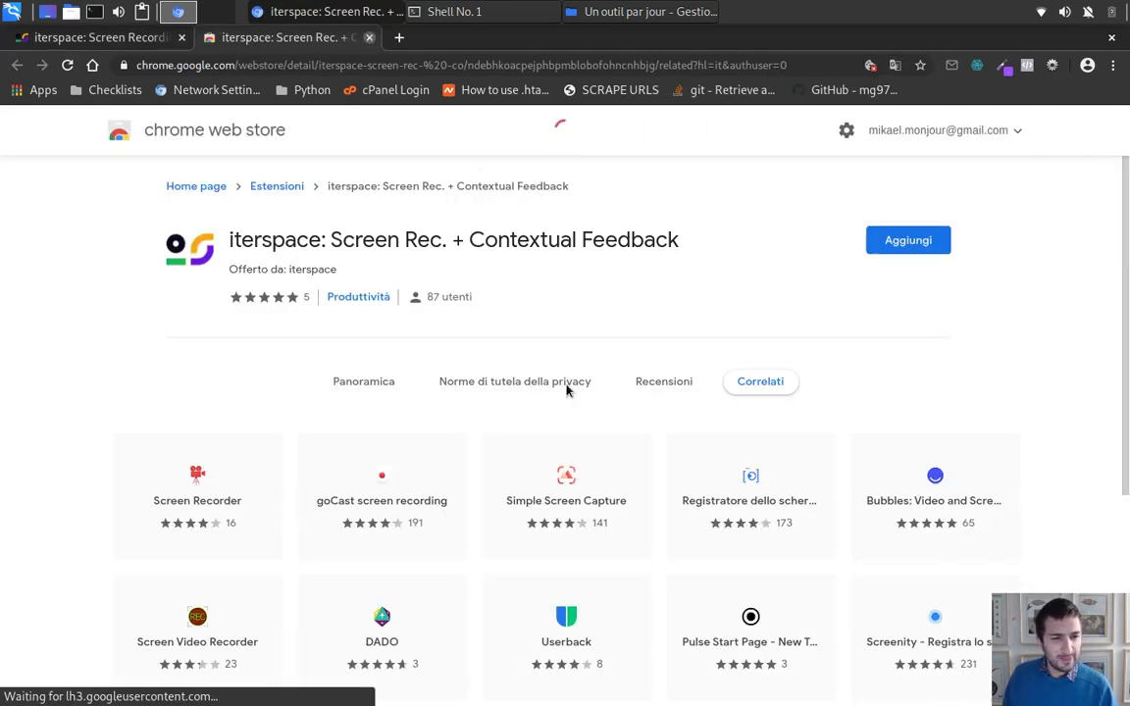
pyautogui.hotkey('ctrl', 'w')
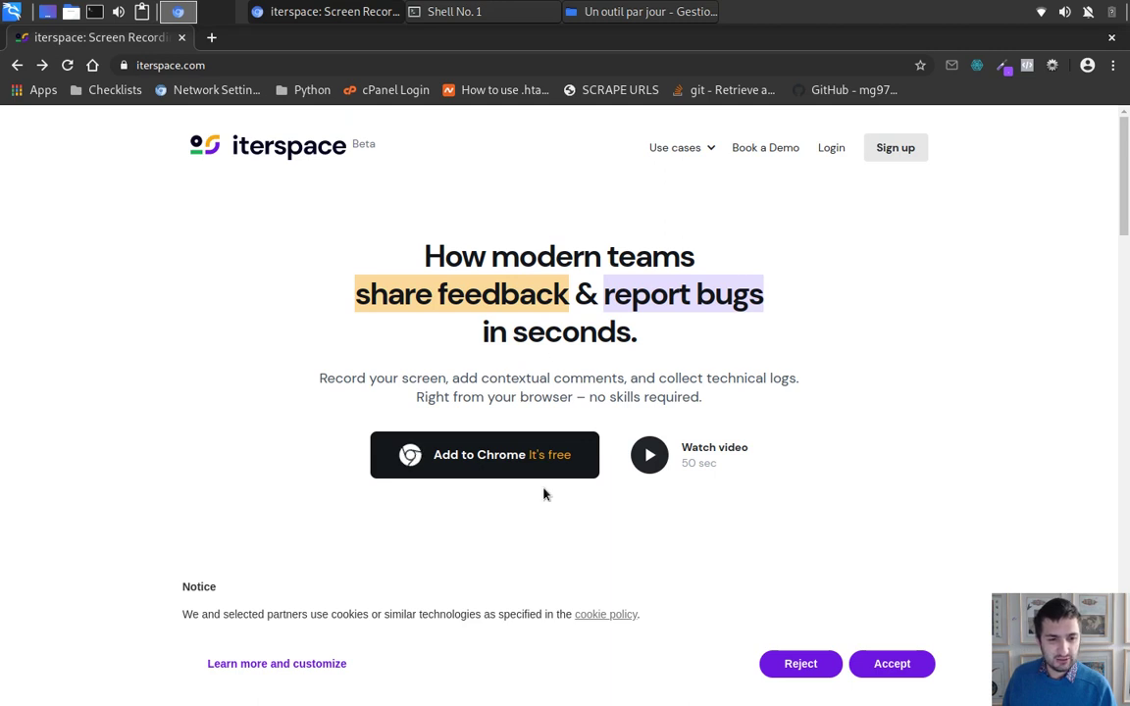
pyautogui.click(545, 459)
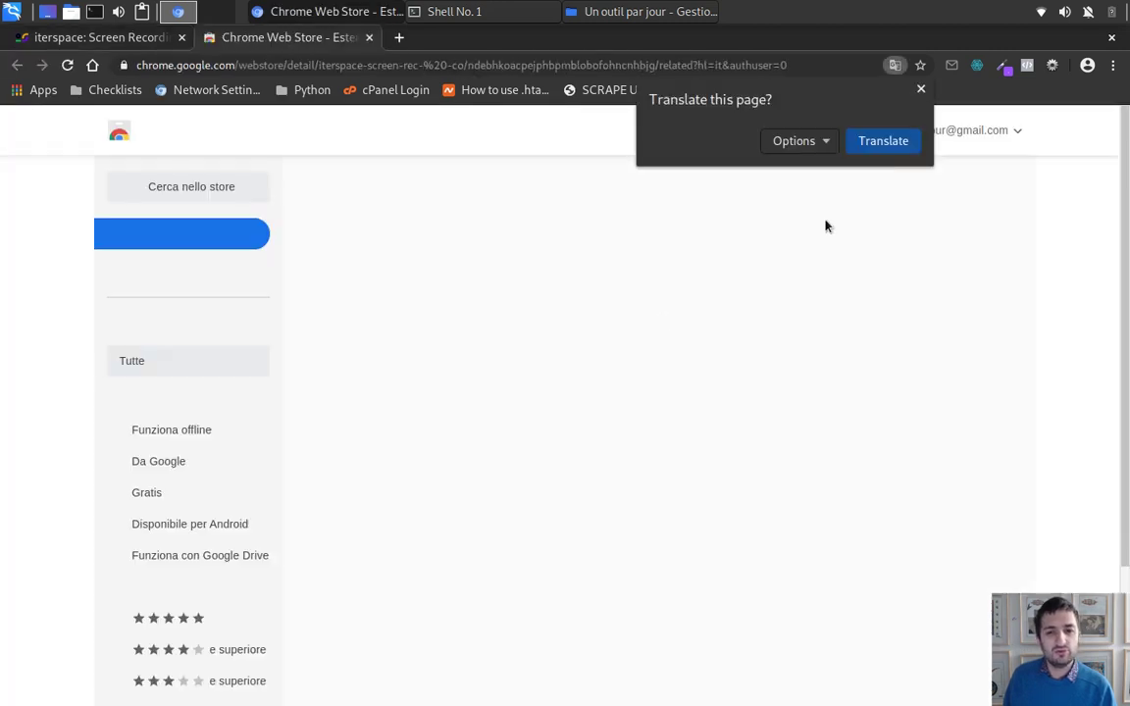
pyautogui.click(921, 90)
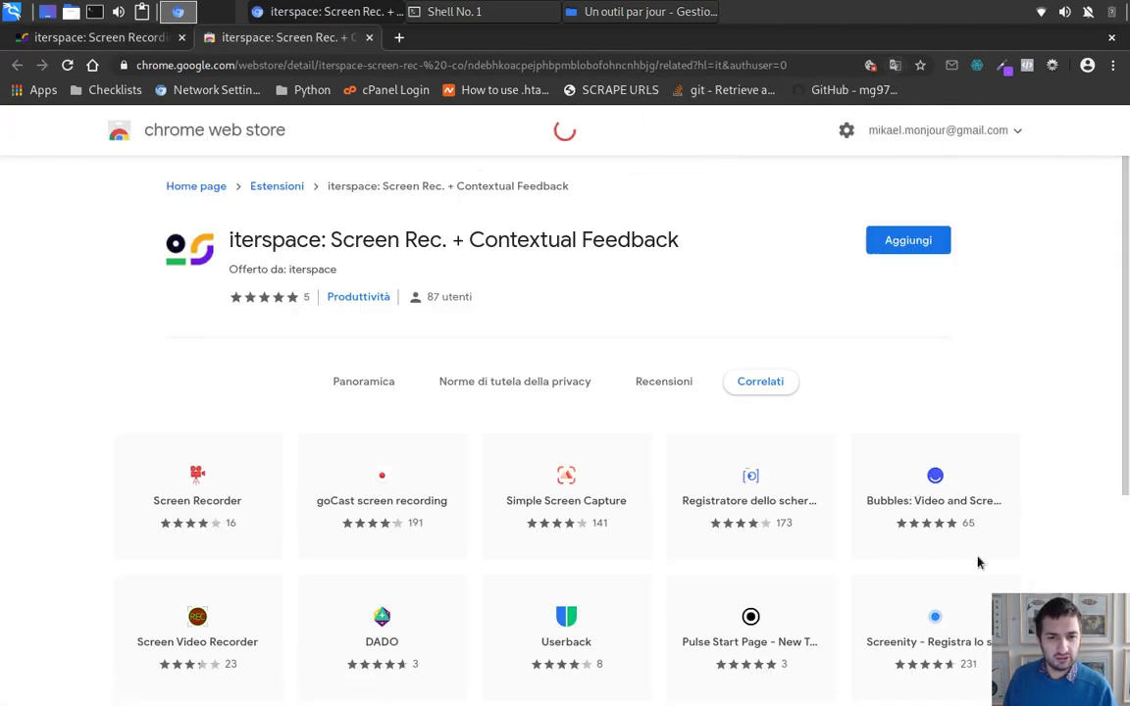
pyautogui.click(901, 244)
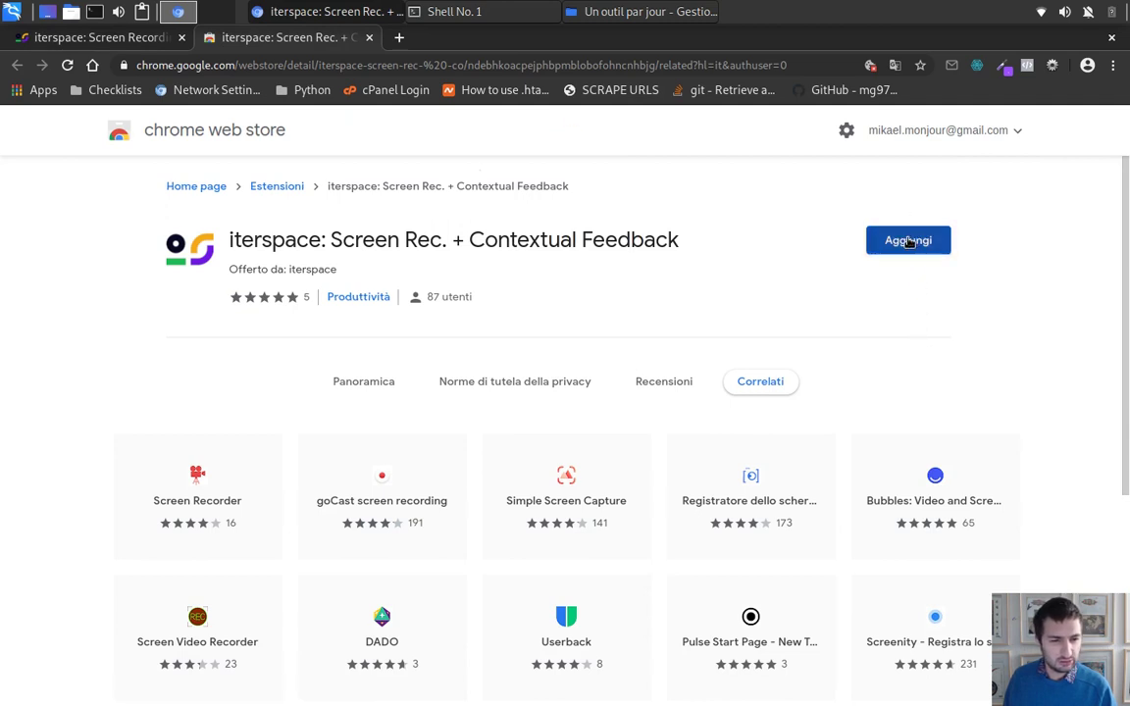
pyautogui.click(910, 242)
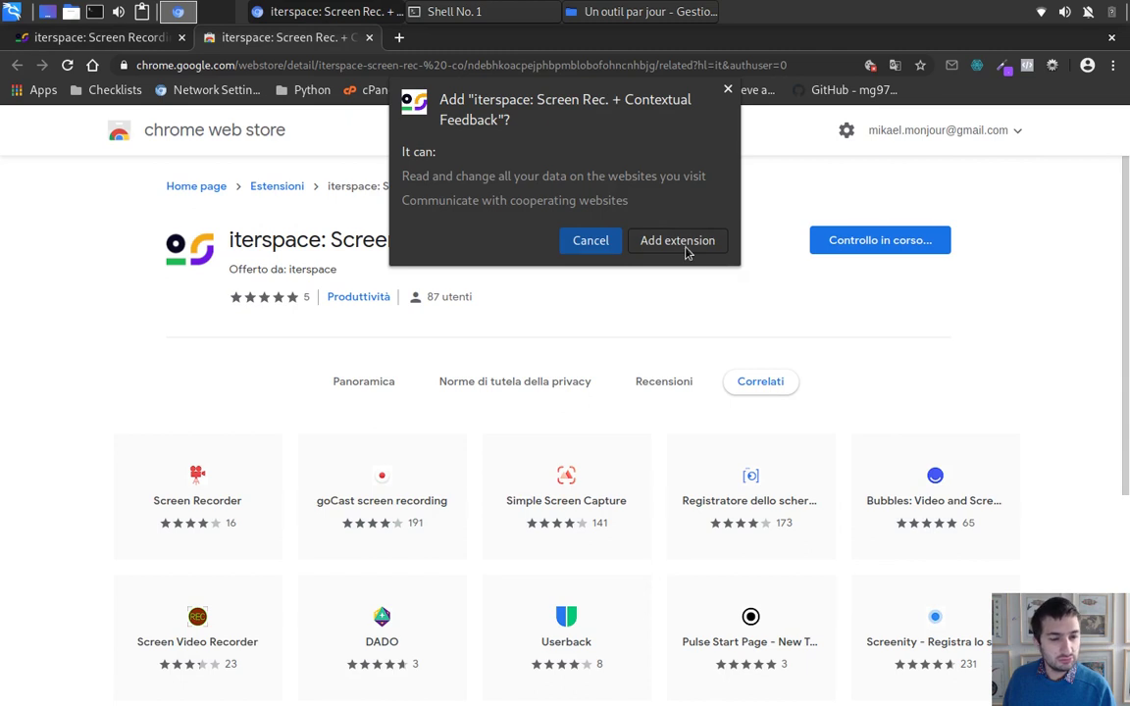
pyautogui.click(677, 242)
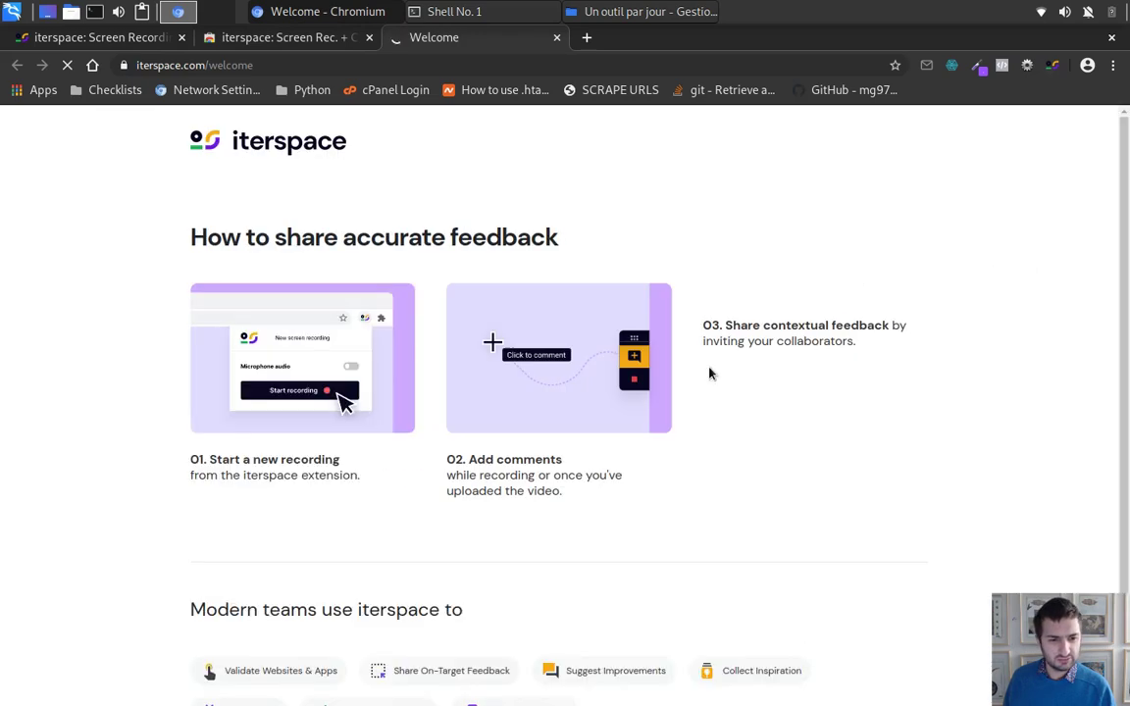
pyautogui.scroll(-2, 726, 350)
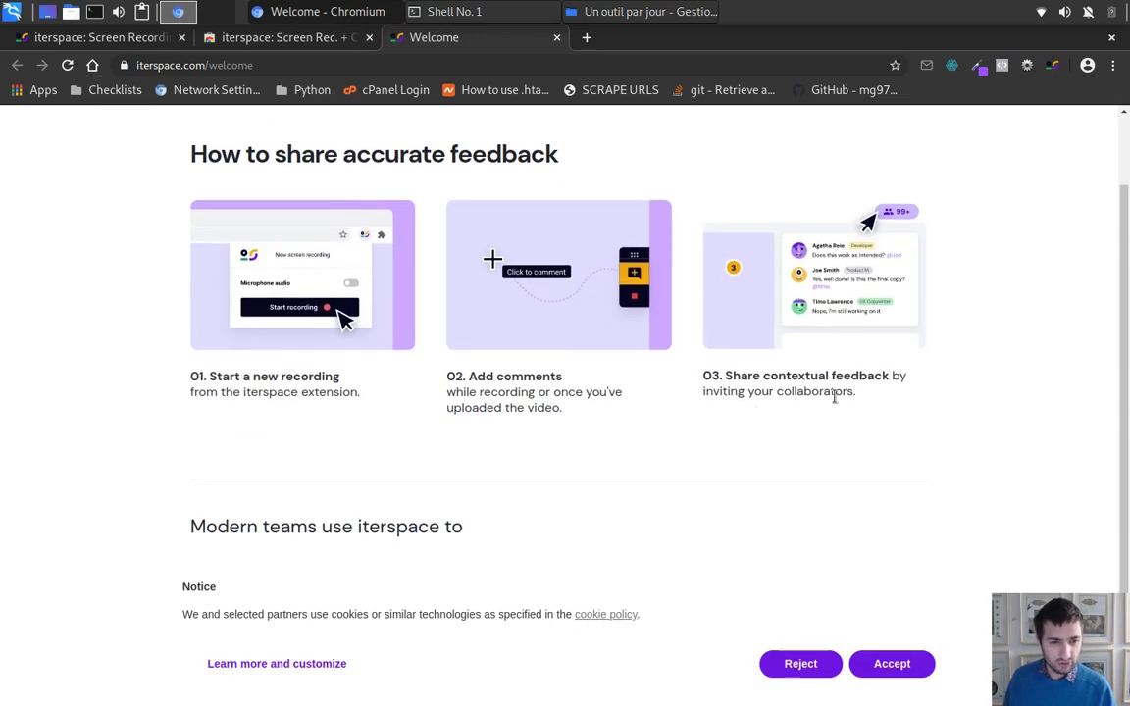
pyautogui.scroll(2, 297, 371)
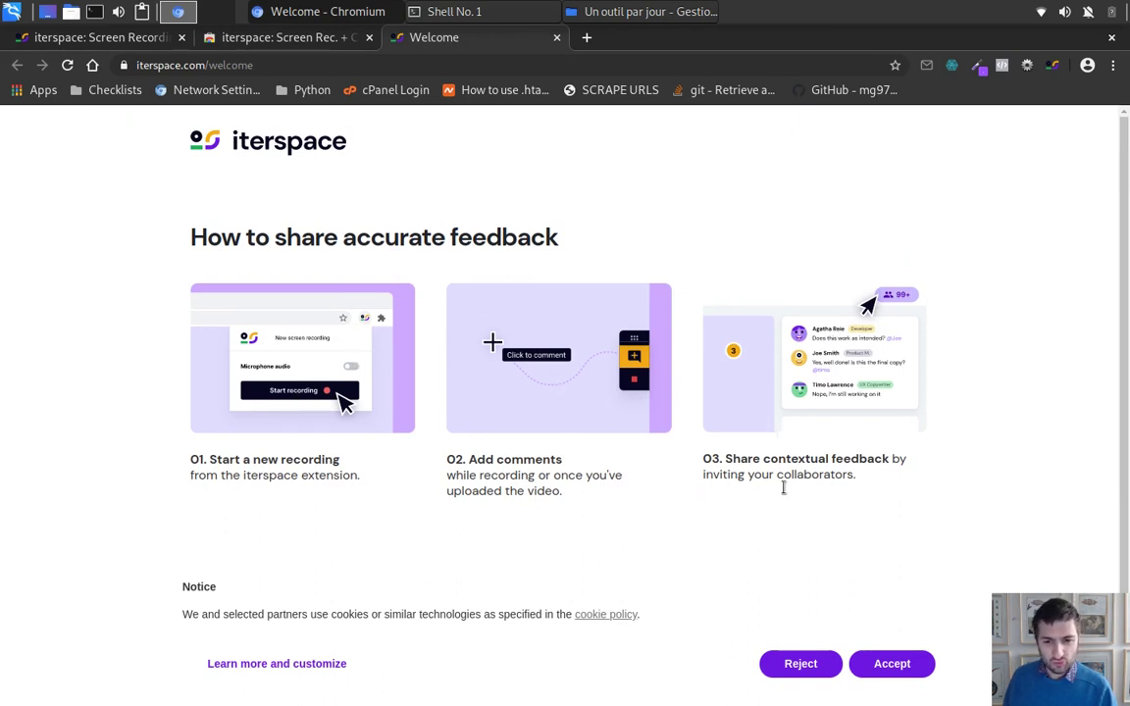
pyautogui.tripleClick(747, 474)
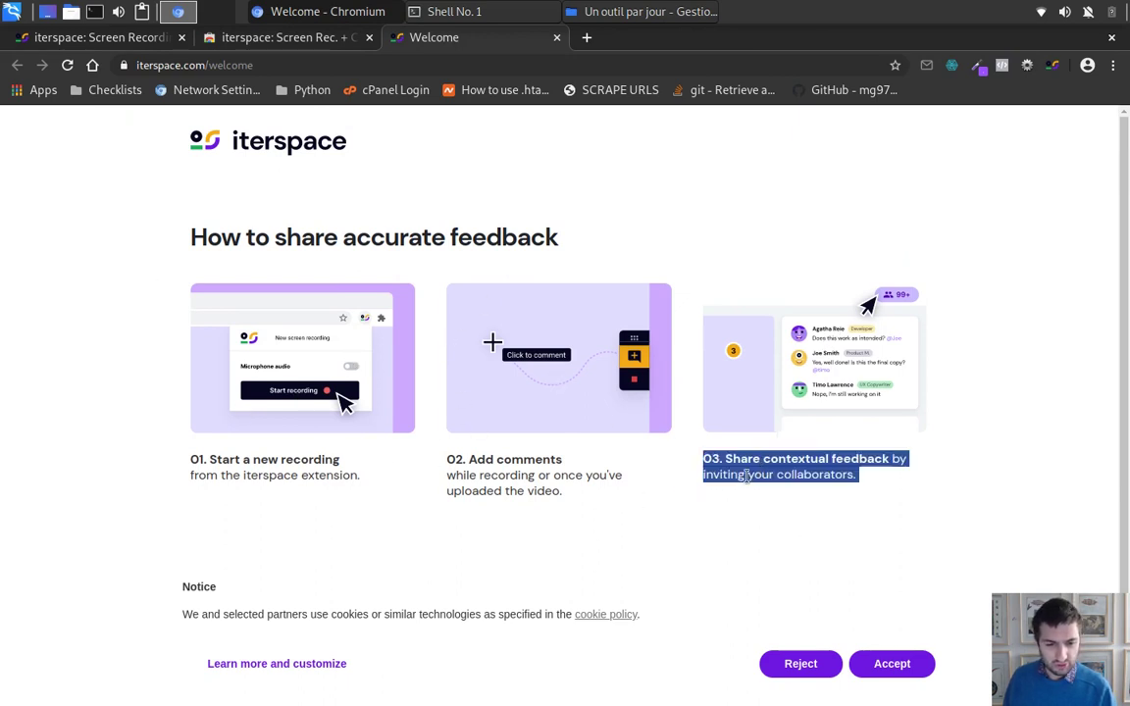
pyautogui.tripleClick(592, 489)
pyautogui.tripleClick(837, 467)
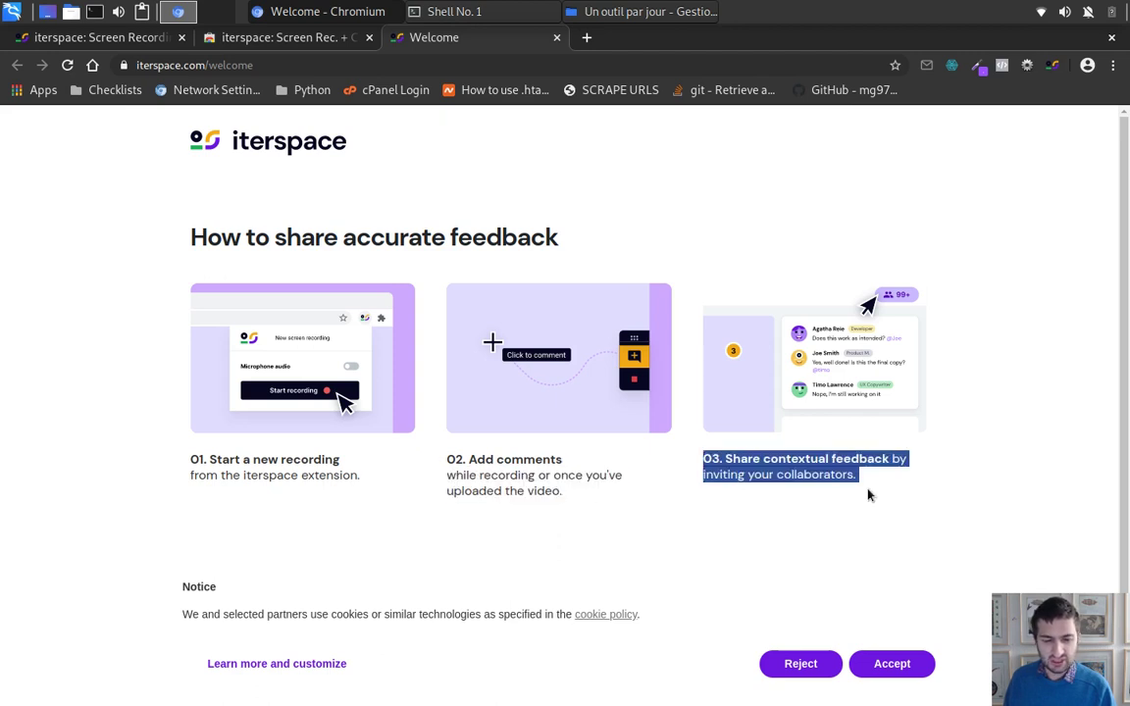
pyautogui.tripleClick(867, 495)
pyautogui.scroll(-1, 867, 496)
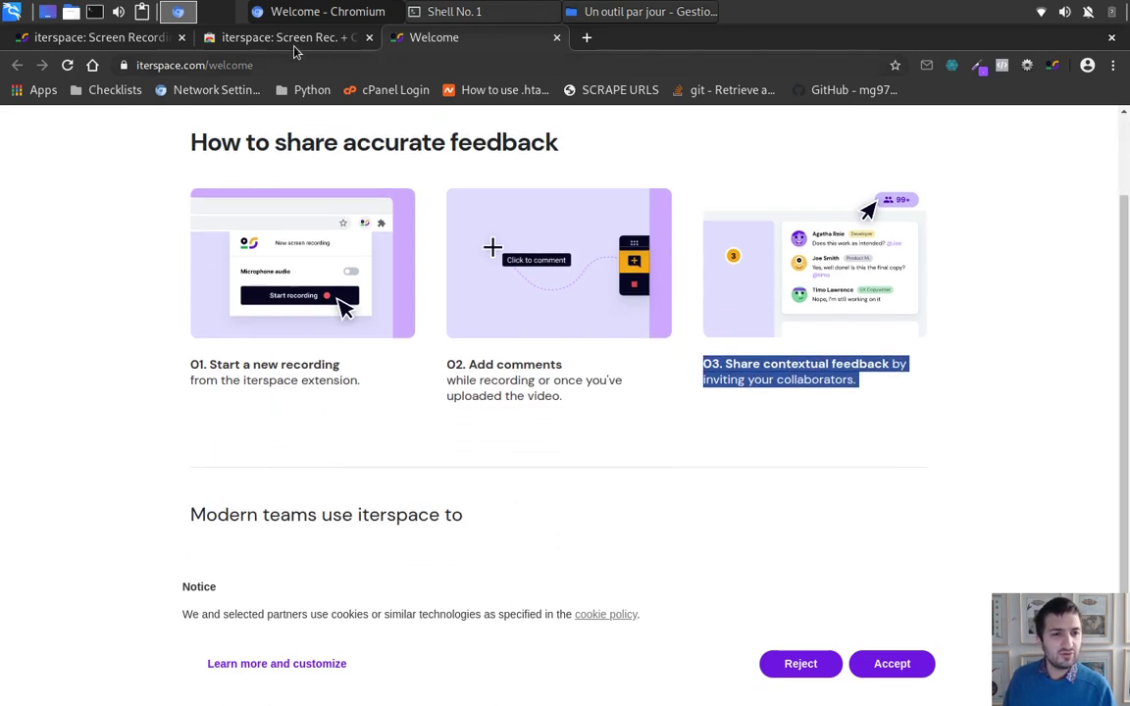
# Step: Google 'lemlist' in a new tab and open the fr.lemlist.com homepage result
pyautogui.click(587, 38)
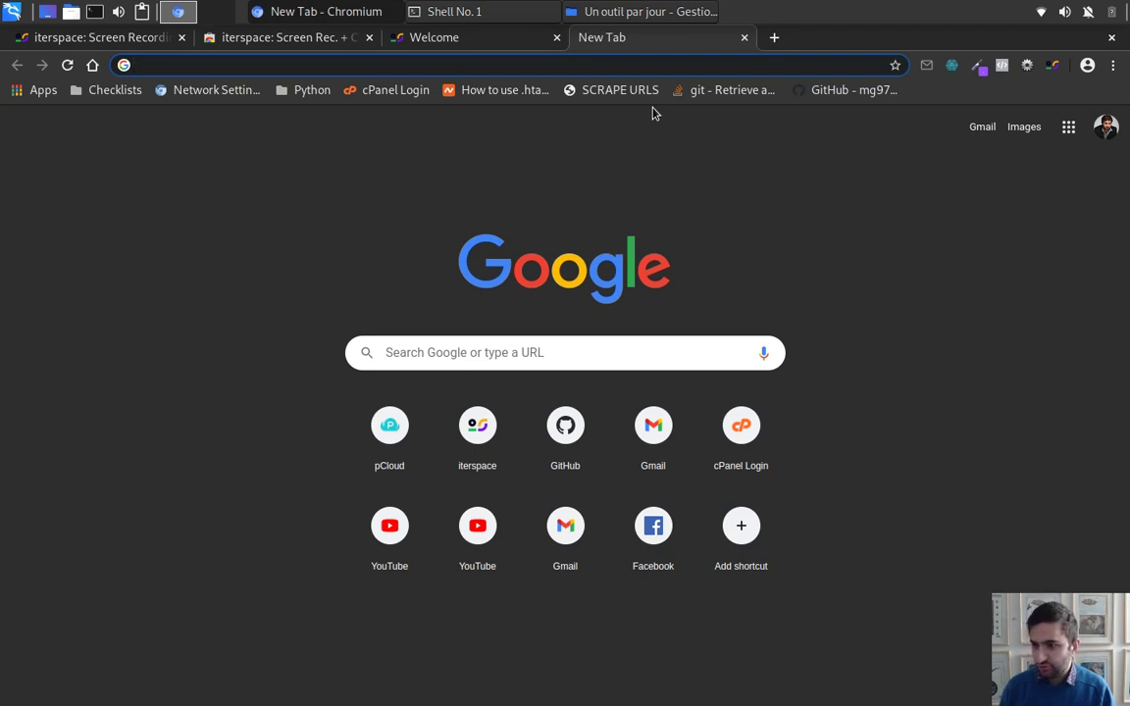
pyautogui.write('l')
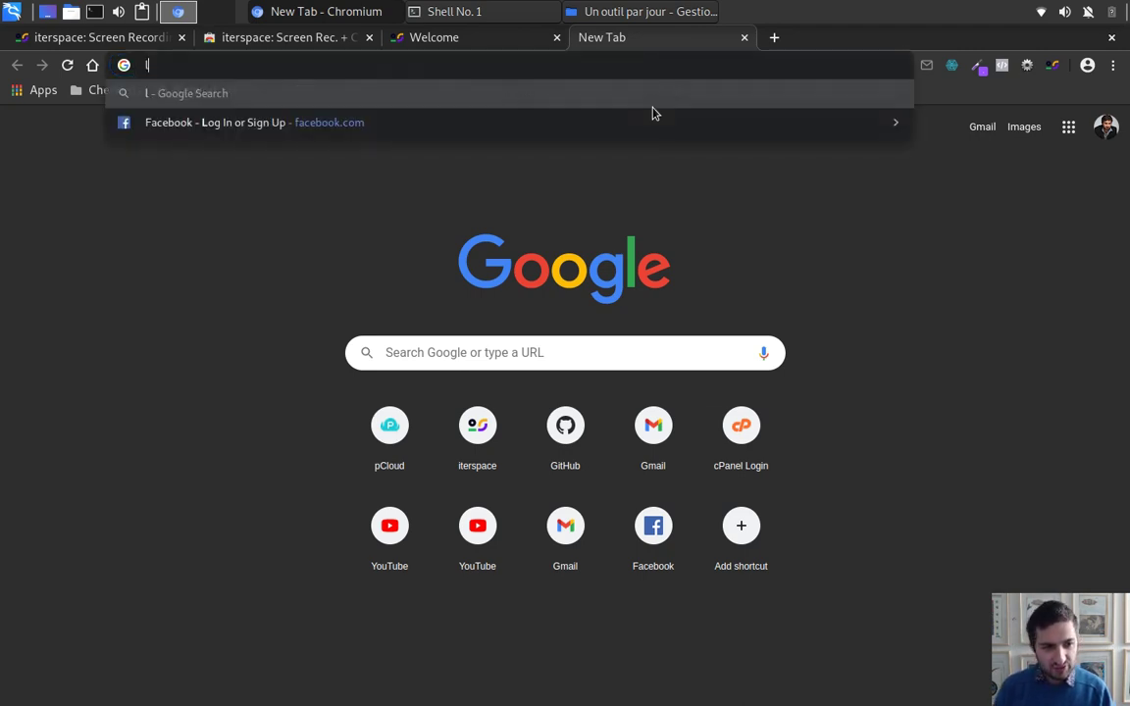
pyautogui.write('emlist')
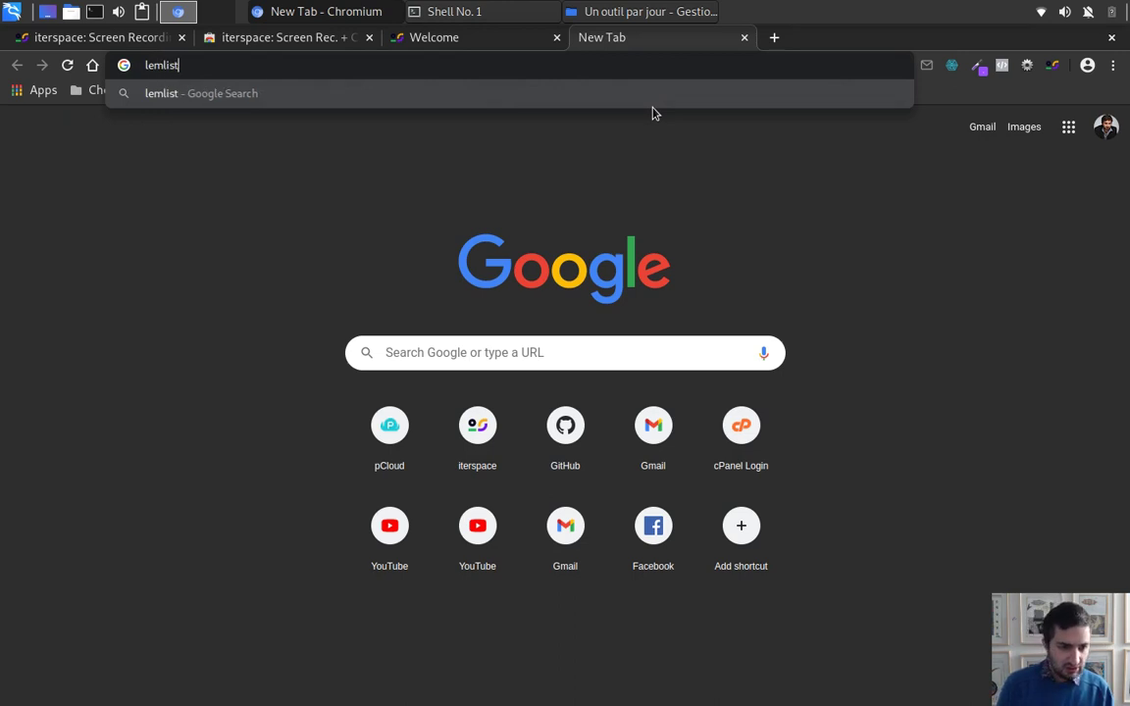
pyautogui.press('Return')
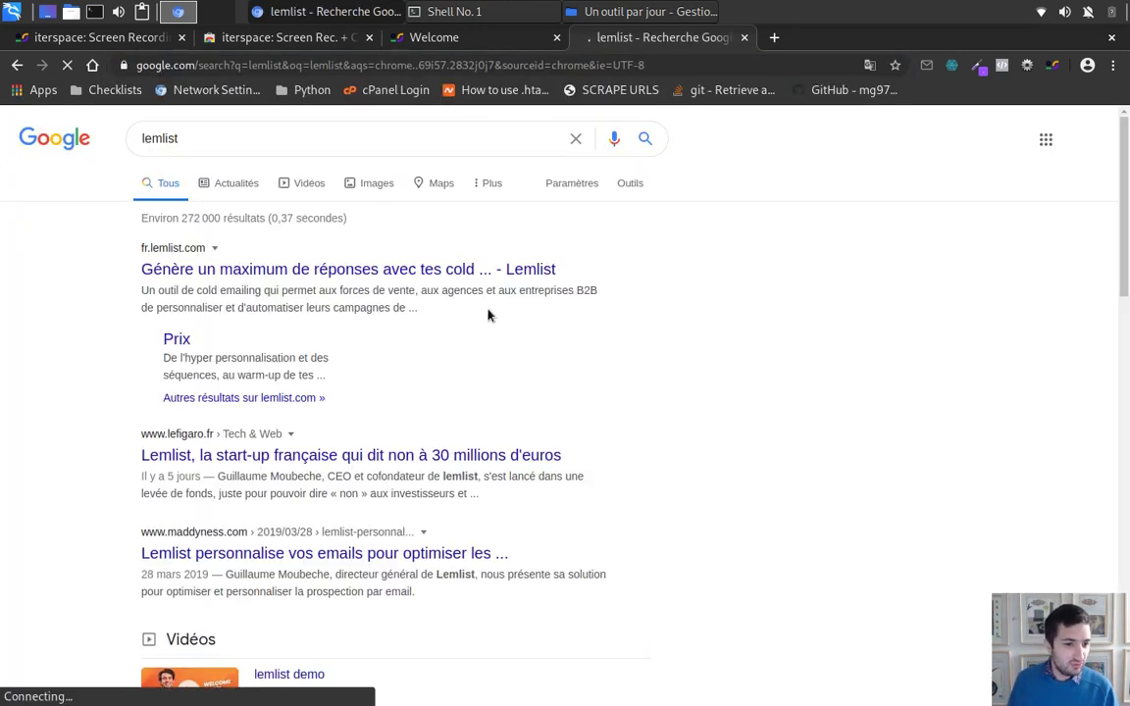
pyautogui.click(460, 273)
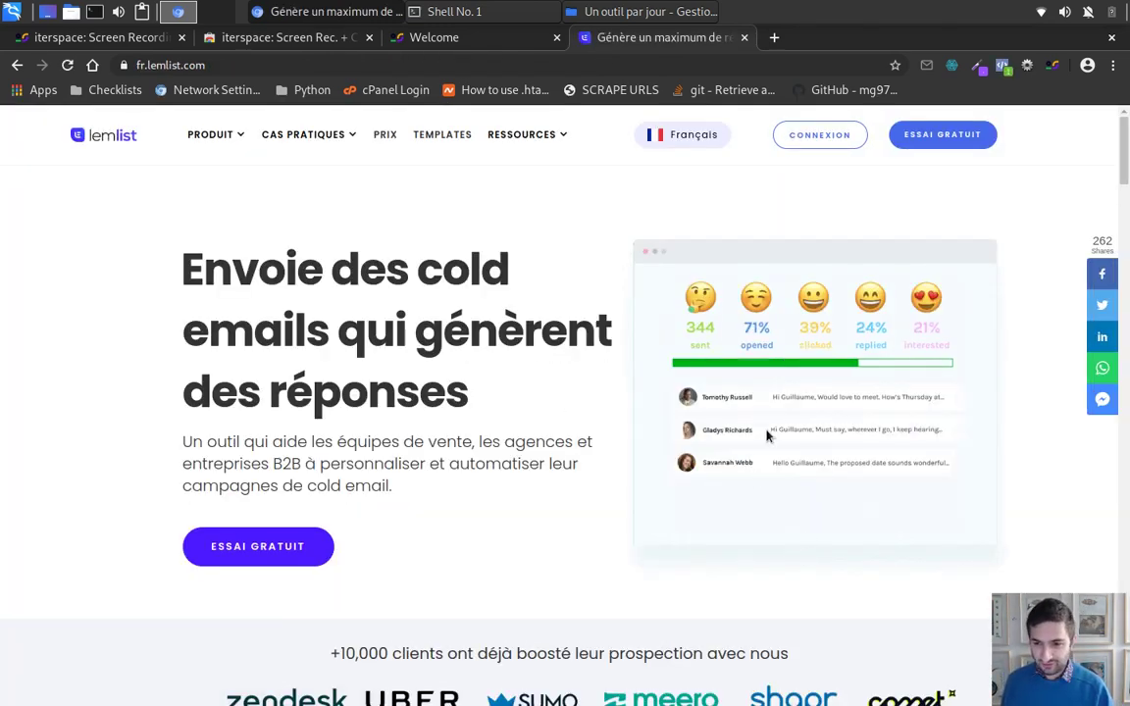
pyautogui.scroll(-6, 588, 530)
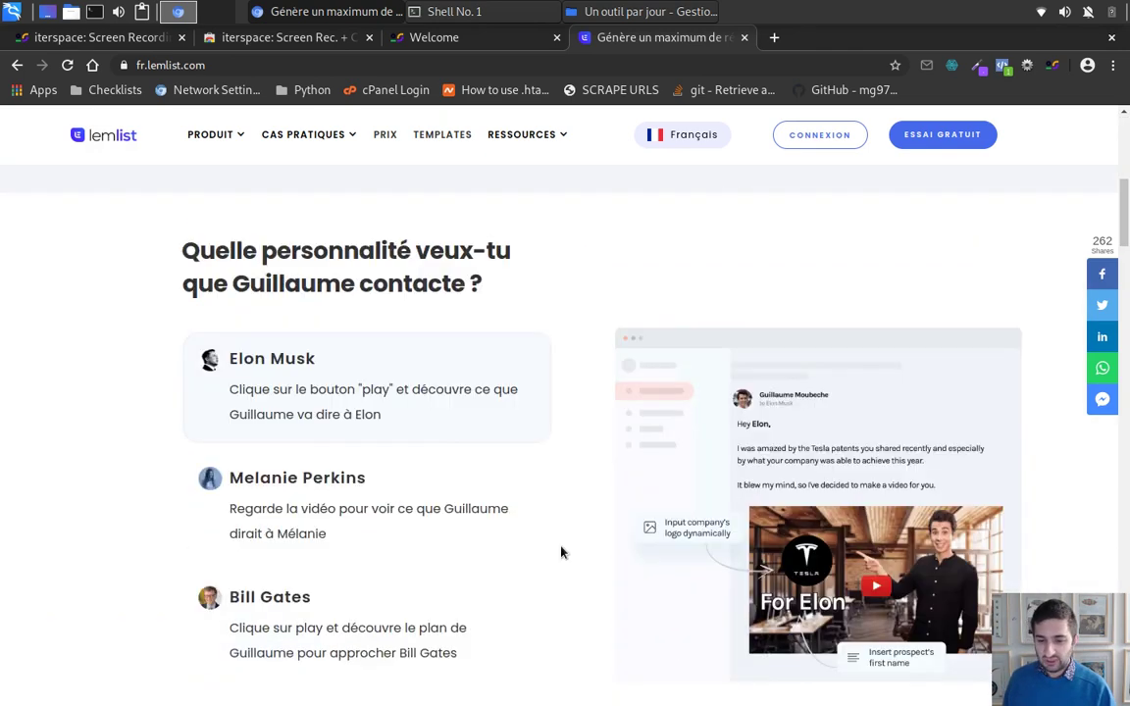
pyautogui.scroll(6, 613, 529)
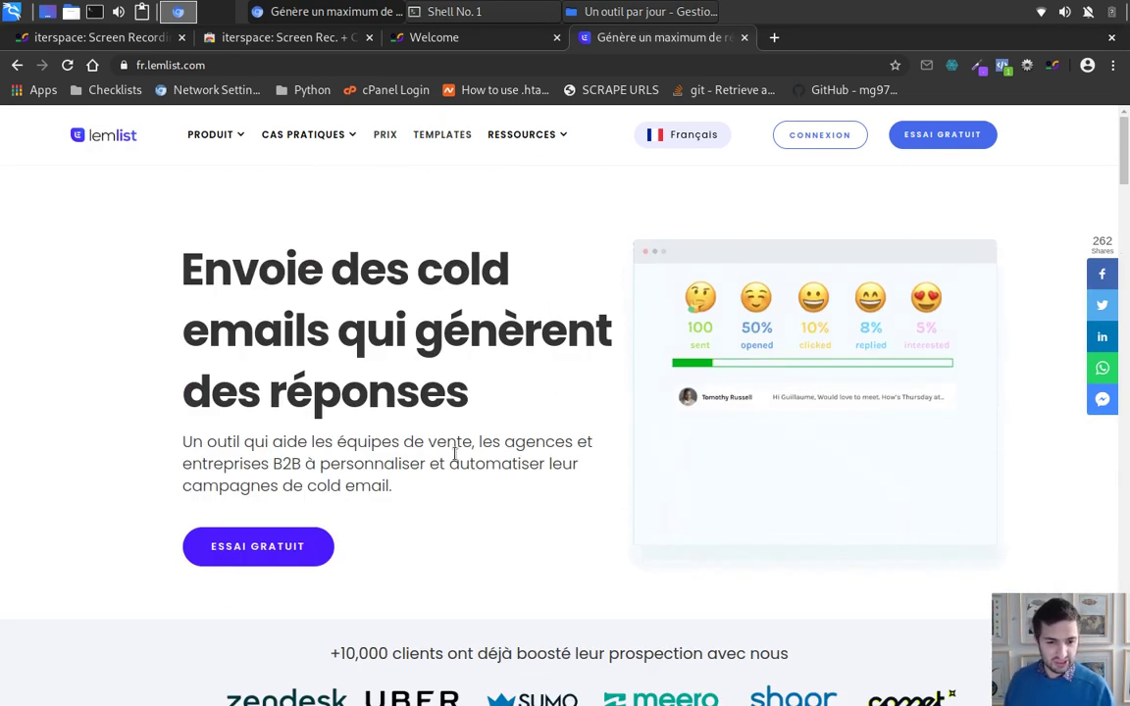
pyautogui.scroll(-2, 521, 397)
pyautogui.scroll(-8, 521, 397)
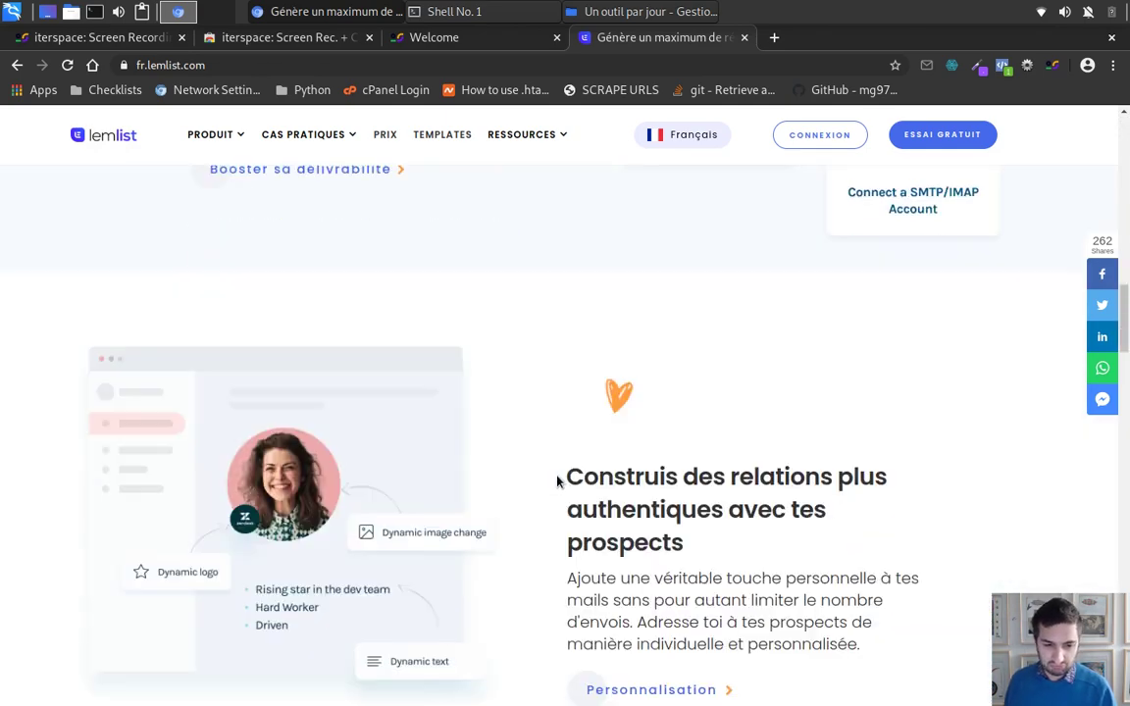
pyautogui.scroll(2, 558, 479)
pyautogui.scroll(-12, 568, 480)
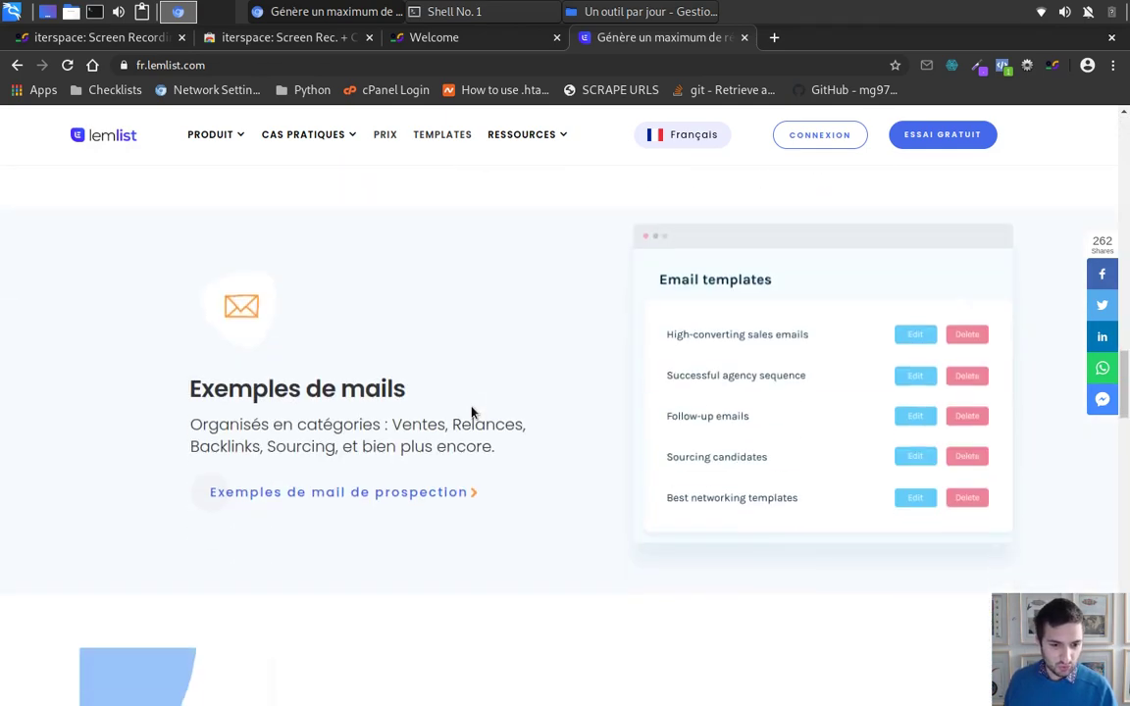
pyautogui.scroll(-10, 1013, 372)
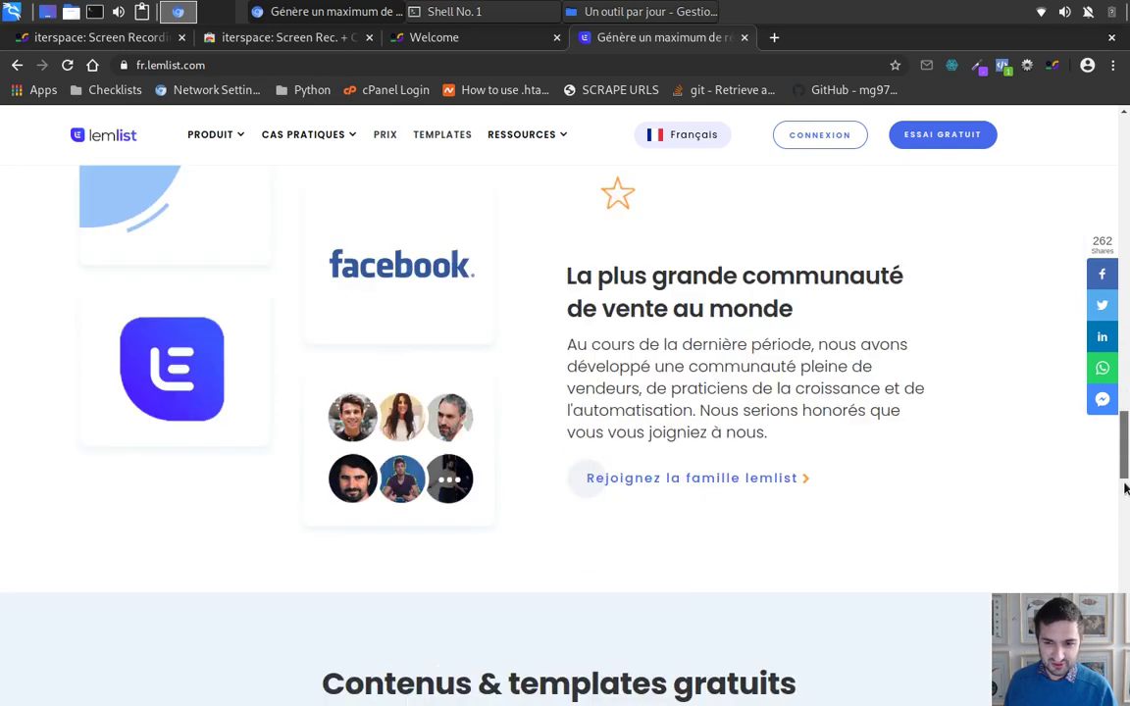
pyautogui.press('Home')
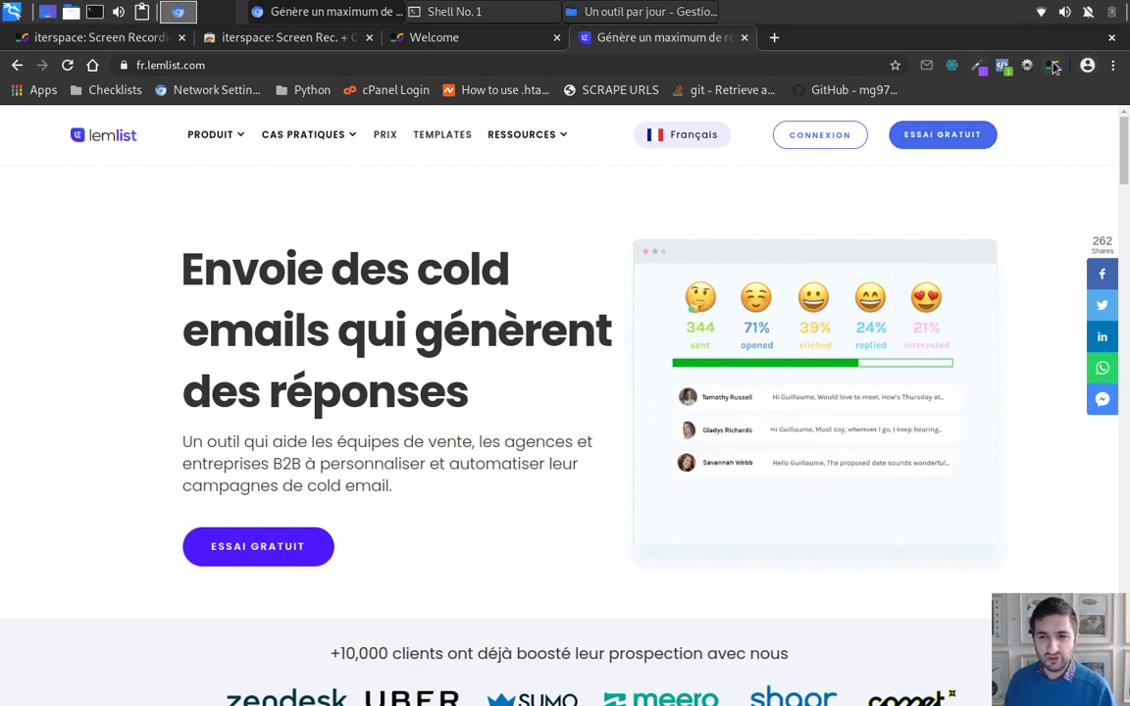
# Step: Start an iterspace recording that shares only the Chromium window showing lemlist
pyautogui.click(1053, 66)
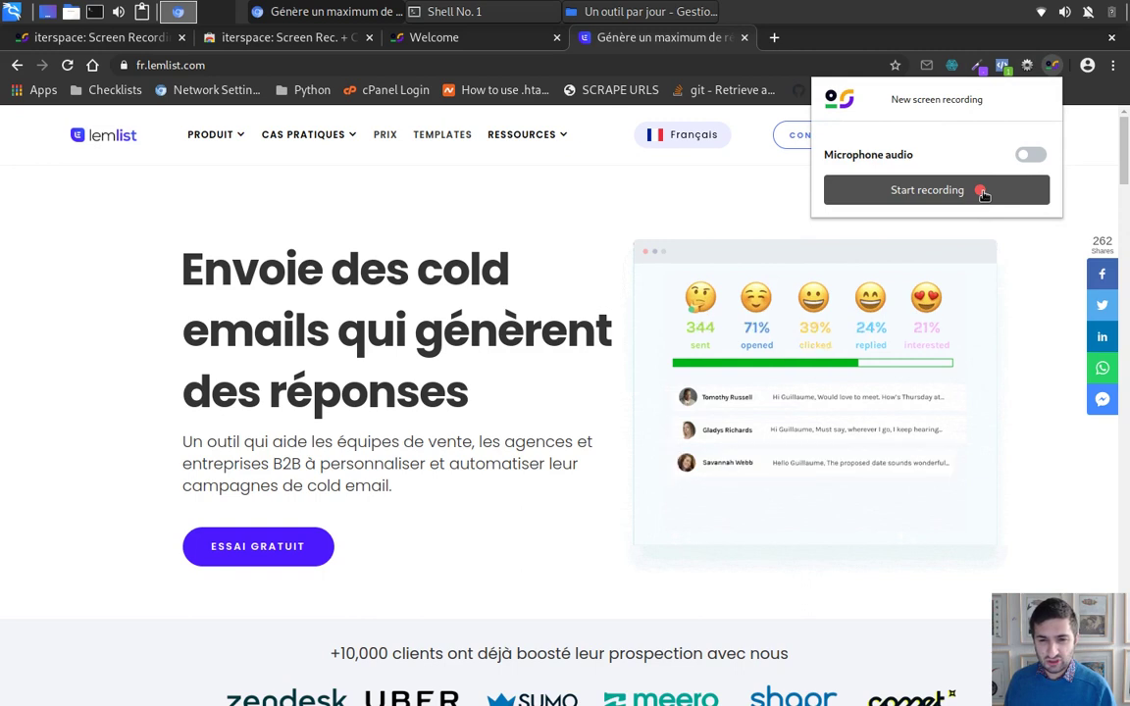
pyautogui.click(982, 192)
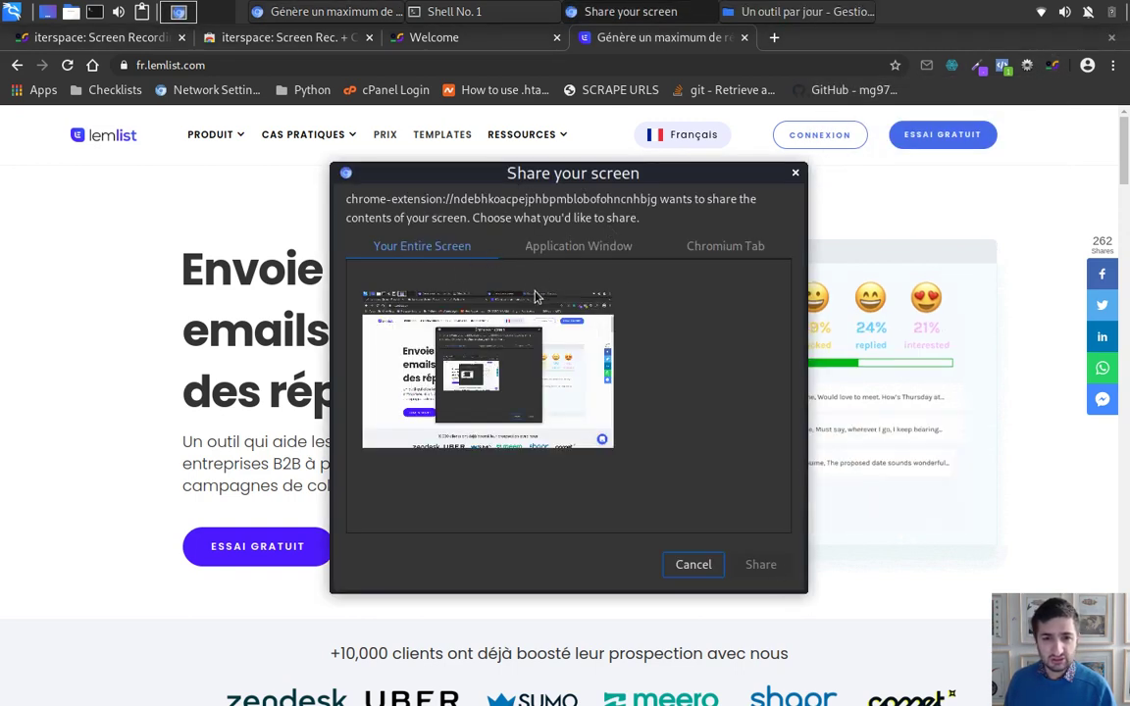
pyautogui.click(592, 247)
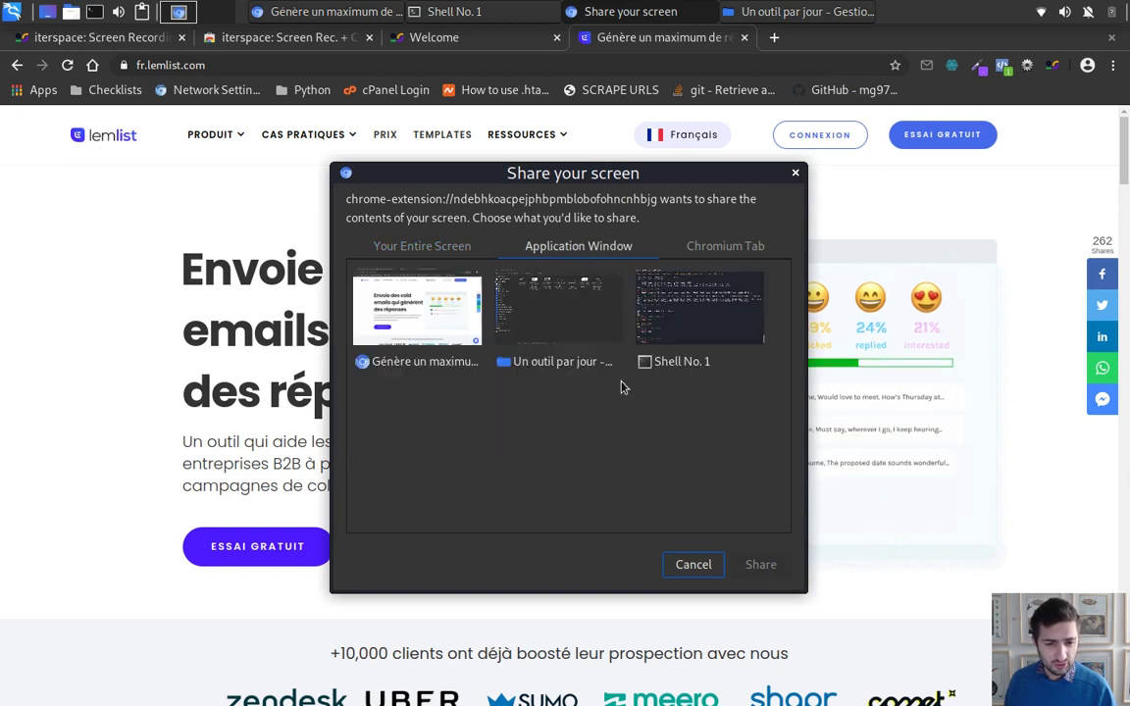
pyautogui.click(442, 324)
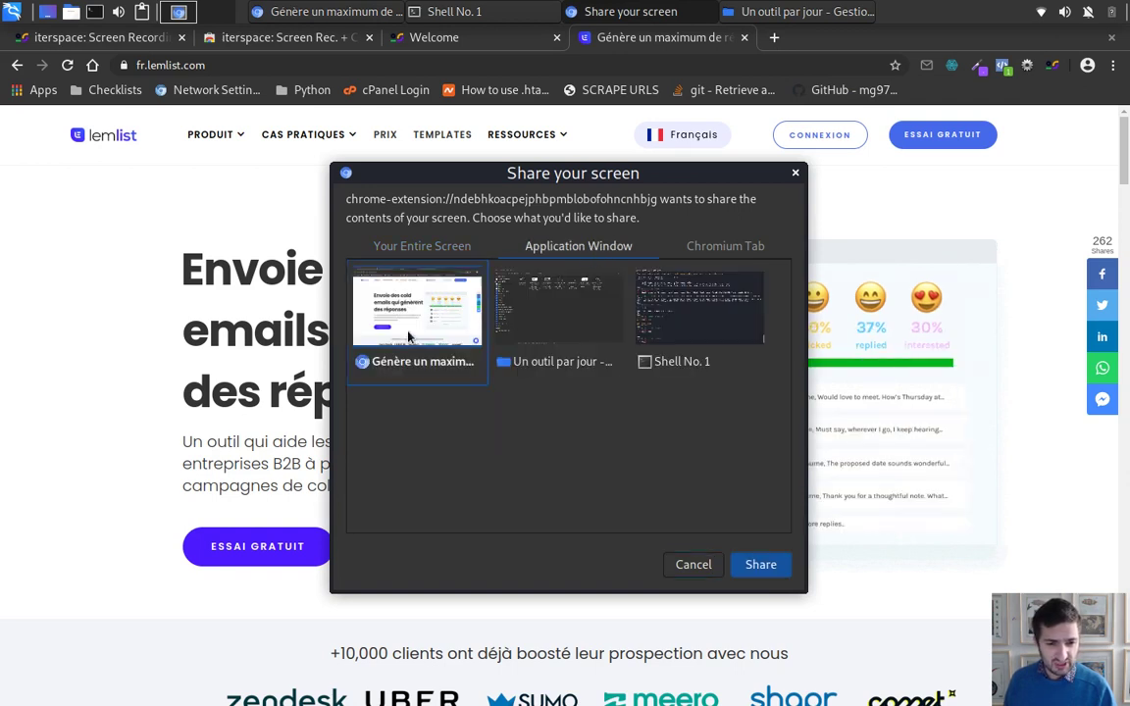
pyautogui.click(761, 565)
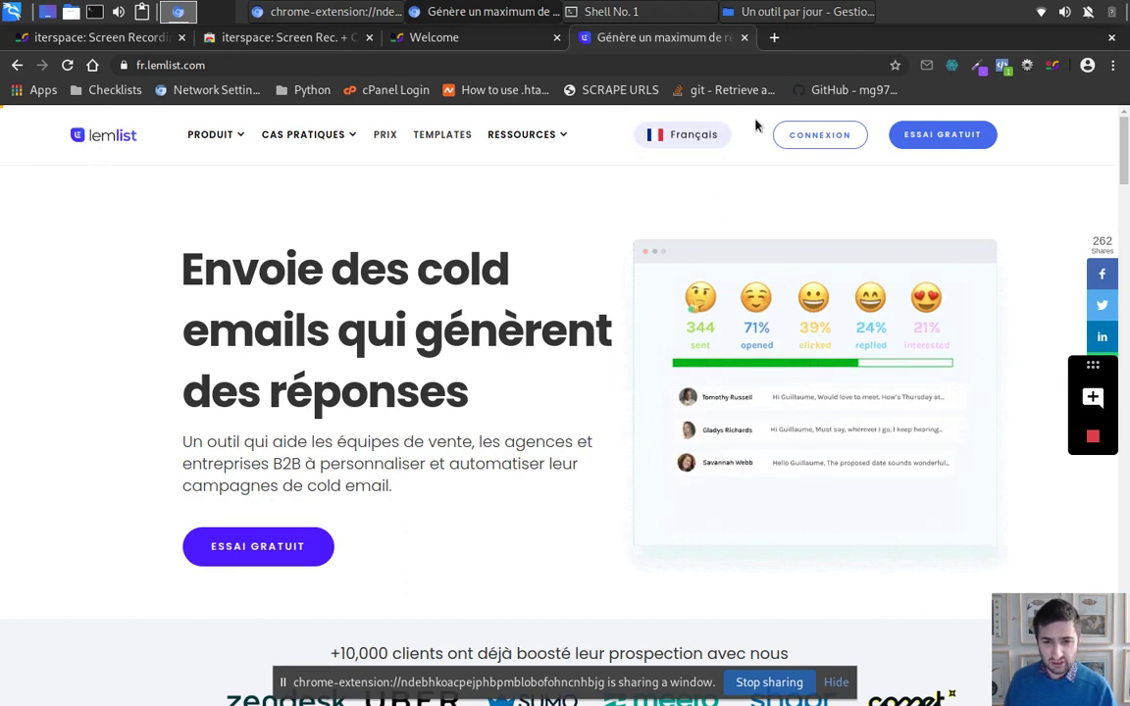
# Step: Select and clear the hero text, then turn on iterspace's Add comment mode
pyautogui.moveTo(762, 121); pyautogui.dragTo(794, 189)
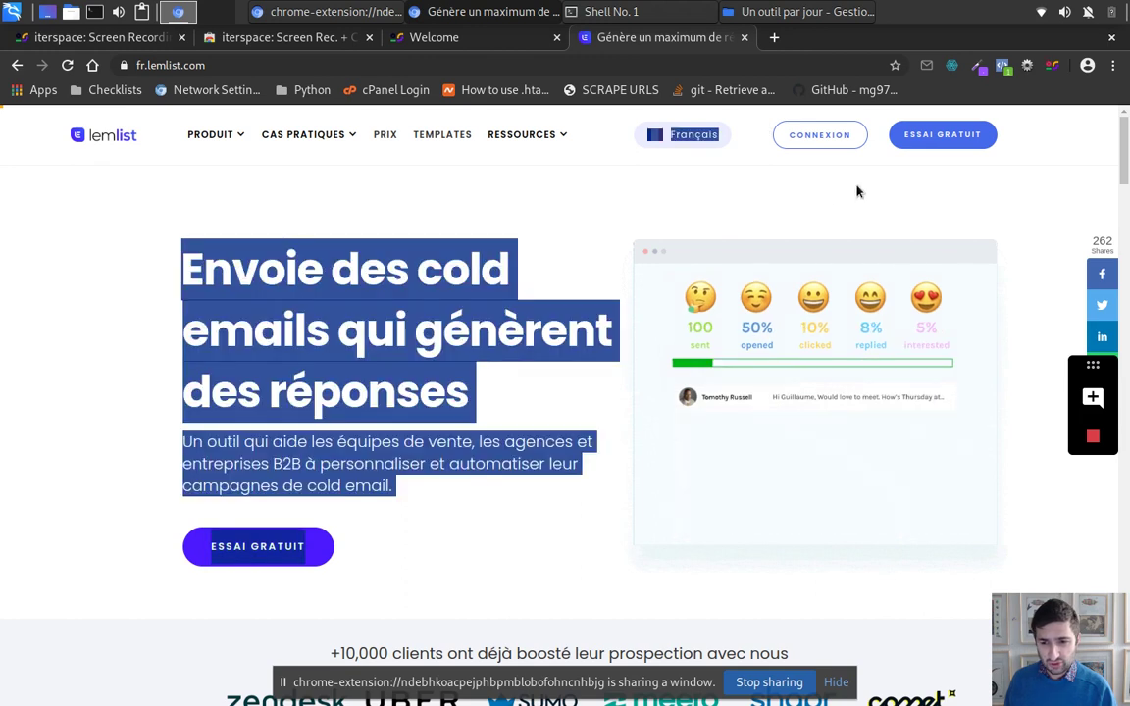
pyautogui.click(1025, 399)
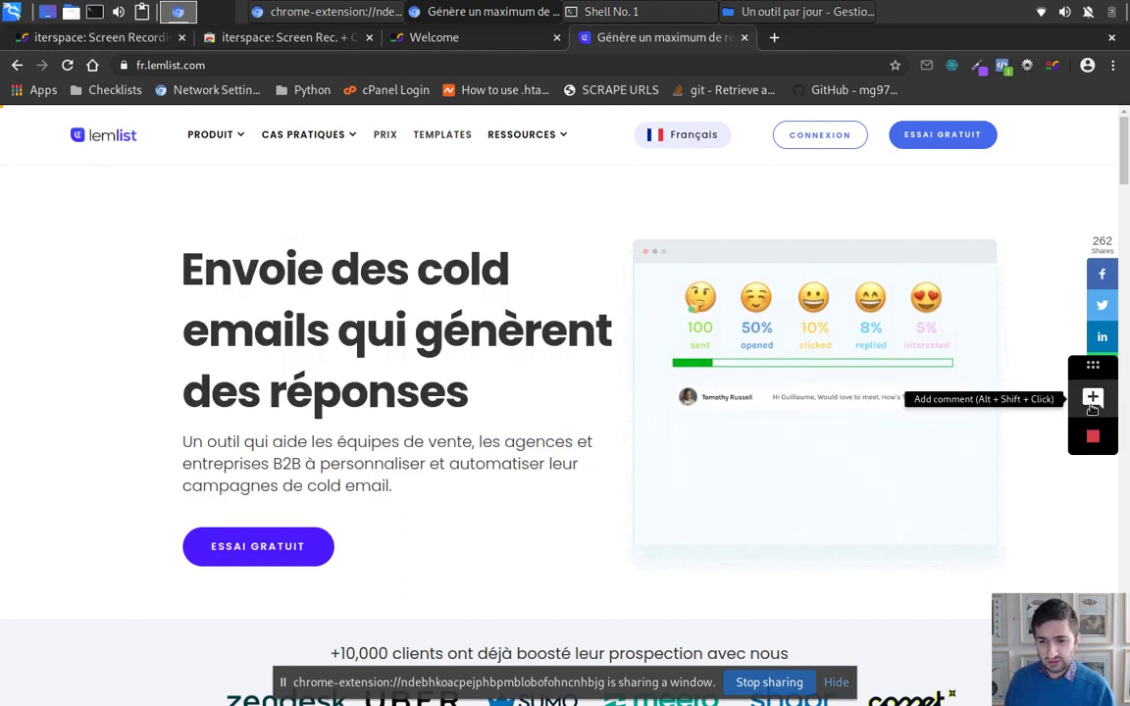
pyautogui.click(1093, 399)
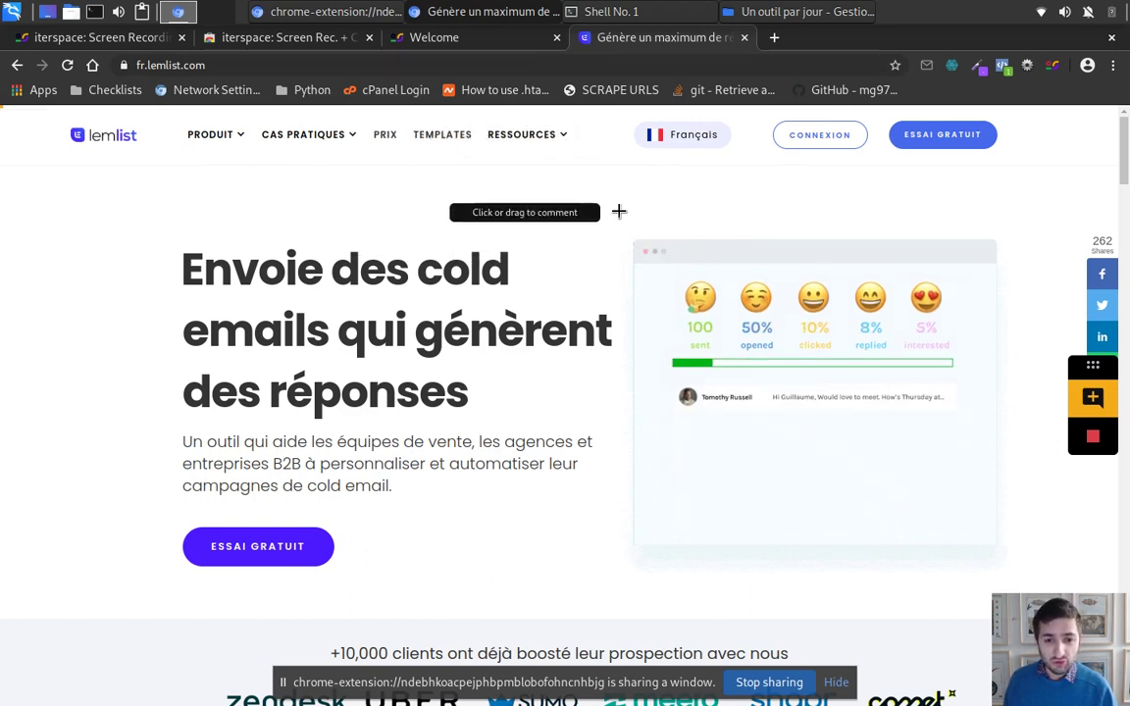
# Step: Mark the area above the headline and save the comment 'Je vous kiffe' with the commenter's name
pyautogui.moveTo(578, 178); pyautogui.dragTo(767, 222)
pyautogui.write('J')
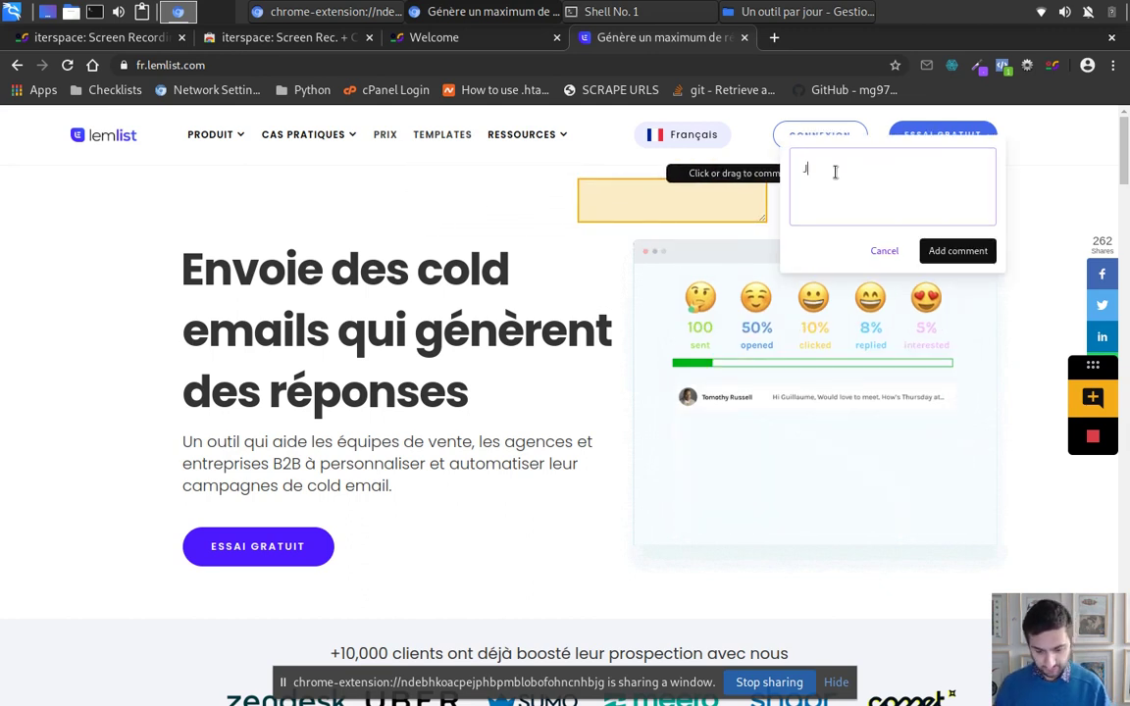
pyautogui.write('e')
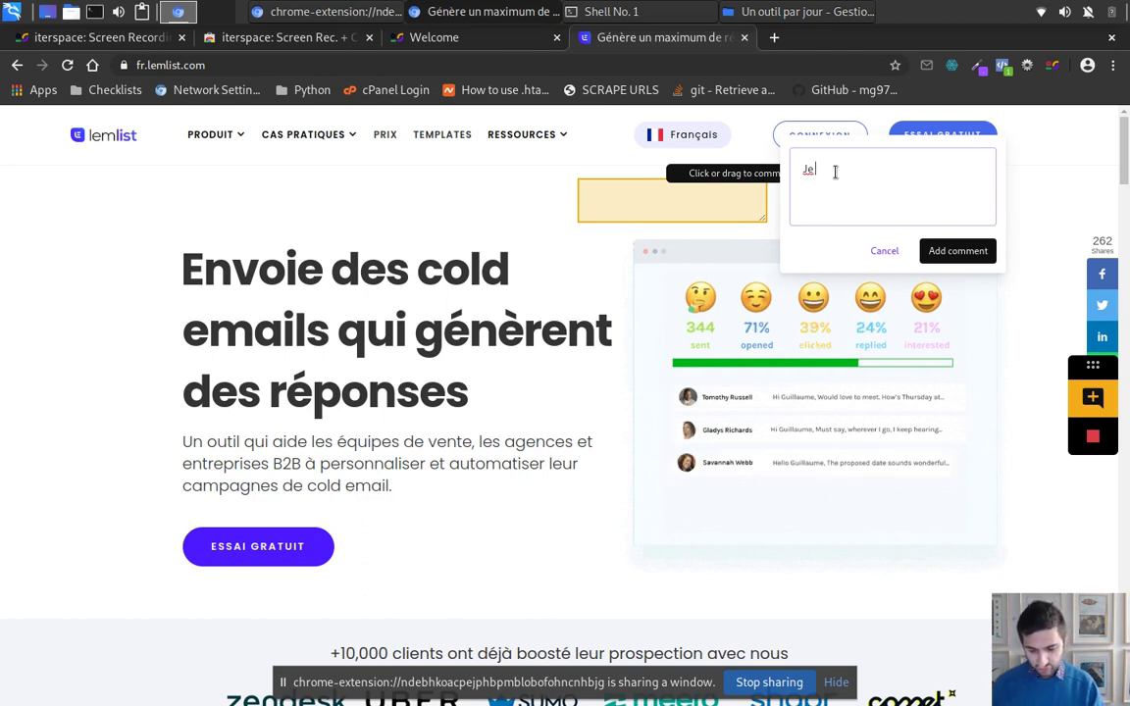
pyautogui.write(' voul')
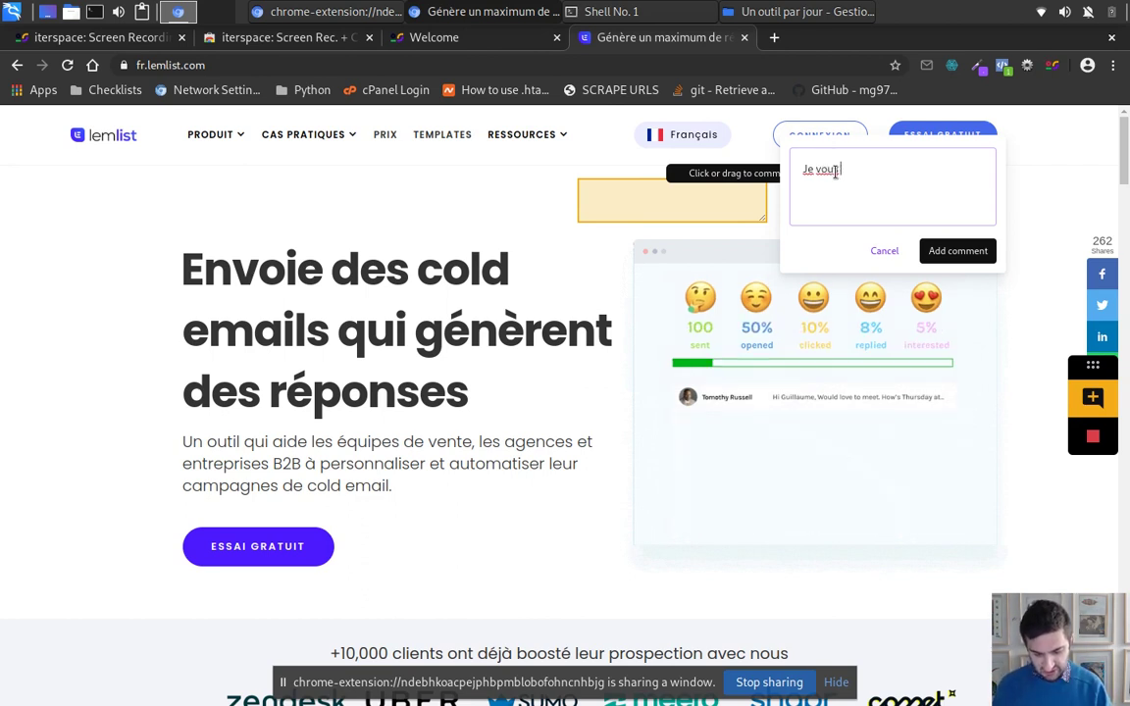
pyautogui.write(' kiffe')
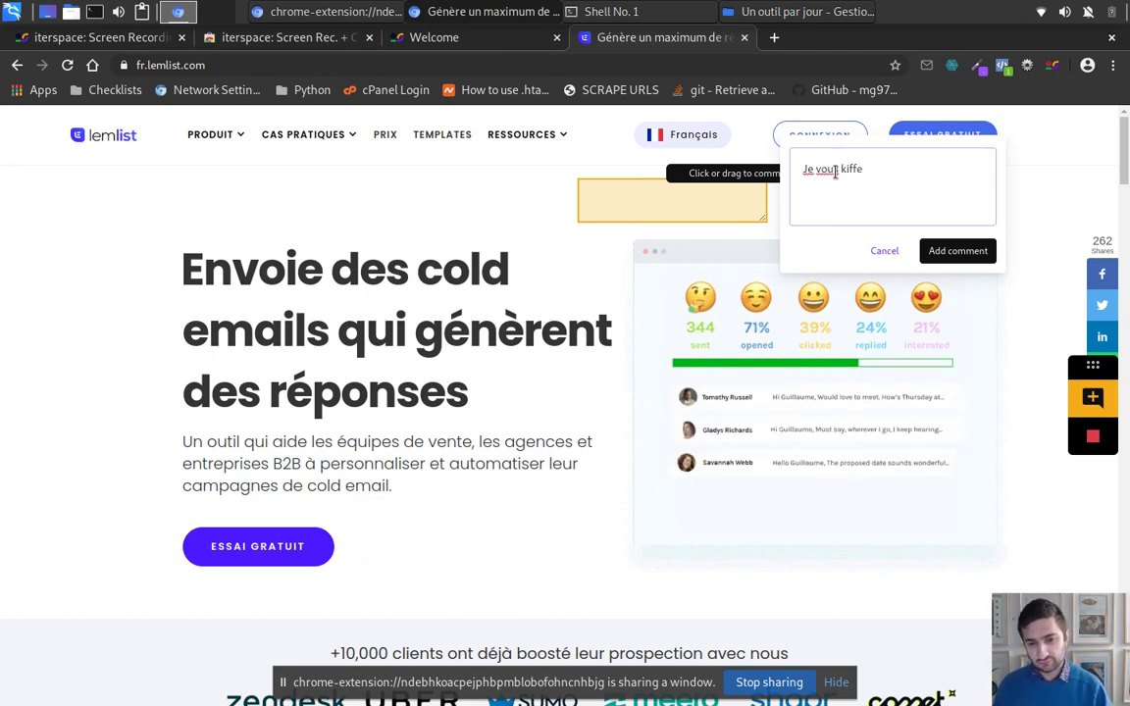
pyautogui.write(' (')
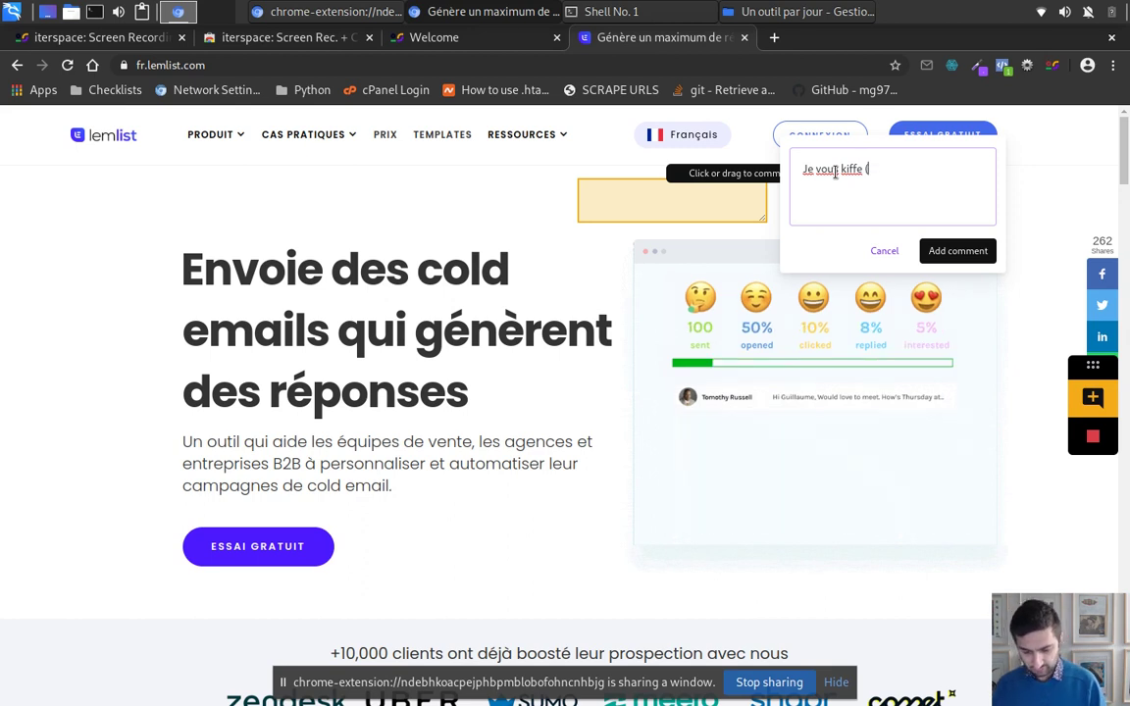
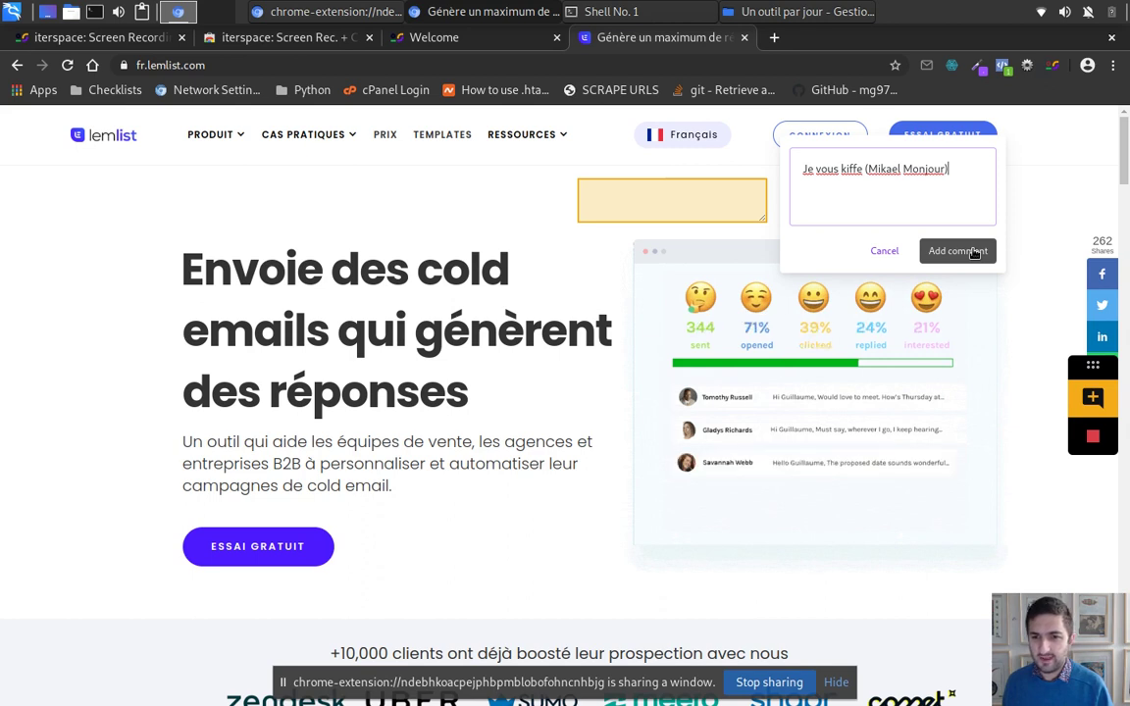
pyautogui.click(974, 253)
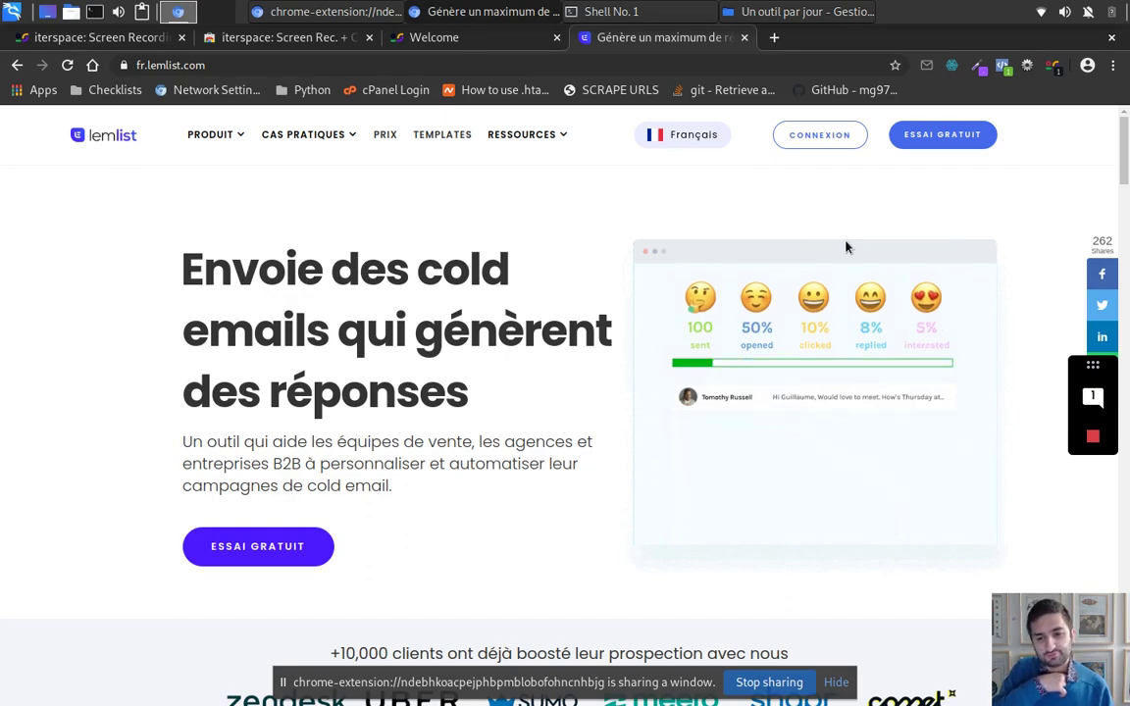
# Step: Scroll the recorded lemlist page down to the integrations logos and testimonial carousel
pyautogui.scroll(-12, 995, 530)
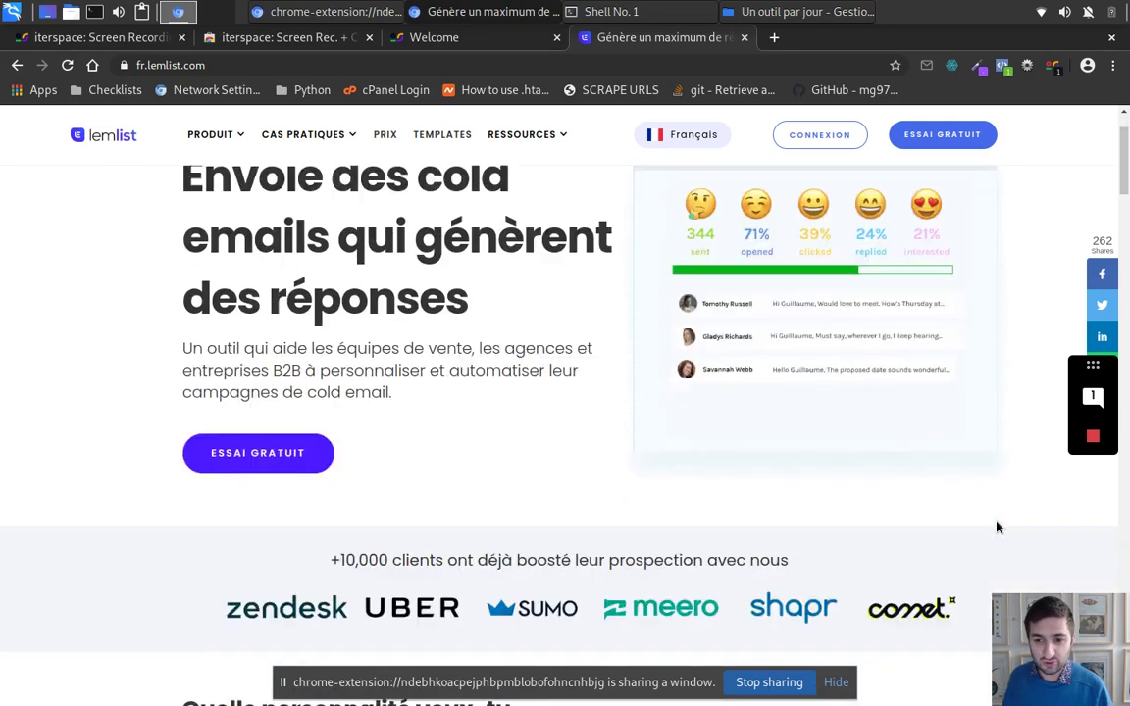
pyautogui.scroll(-9, 993, 531)
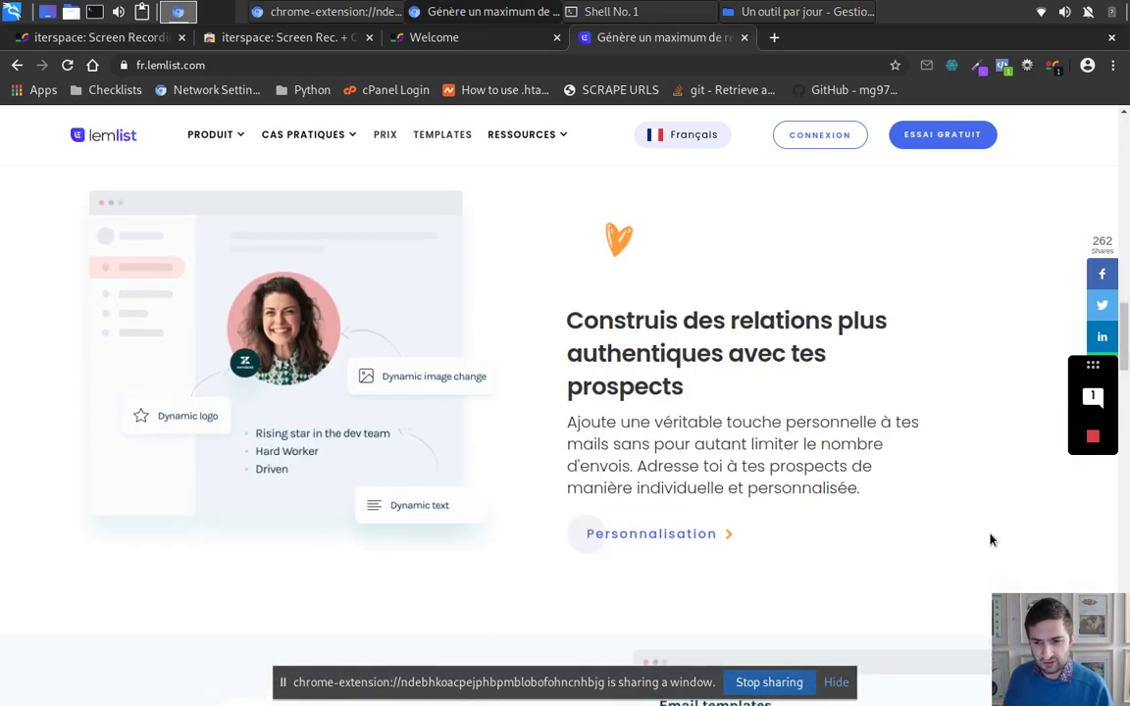
pyautogui.scroll(-4, 992, 539)
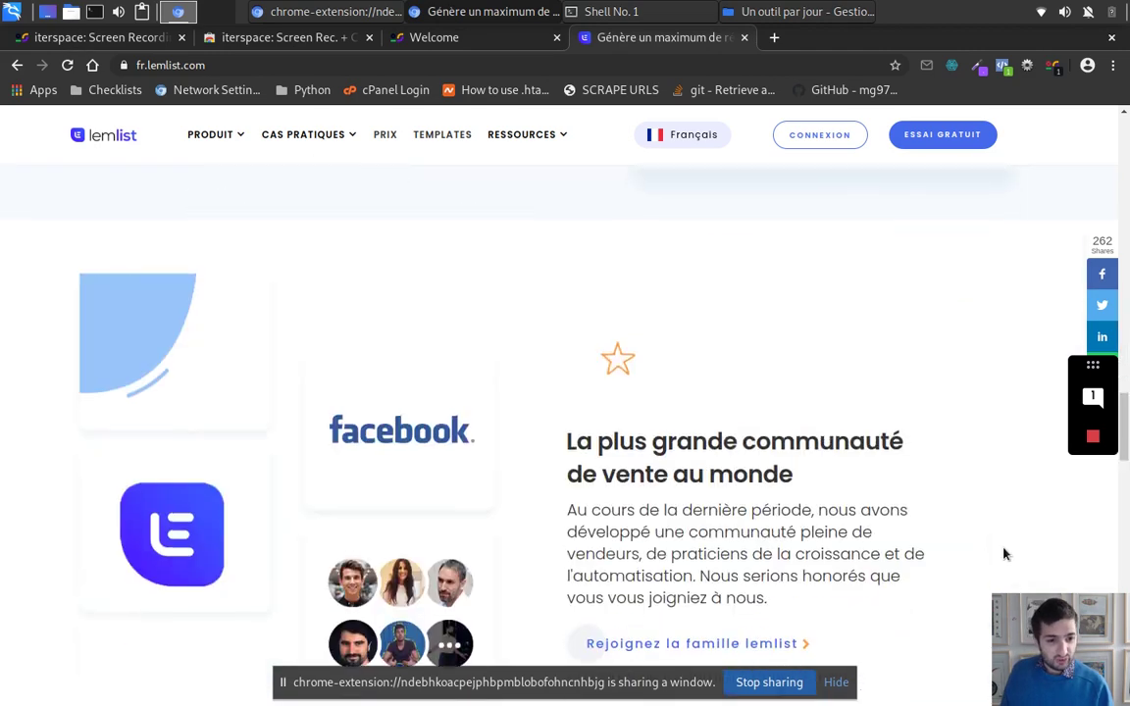
pyautogui.scroll(-2, 543, 613)
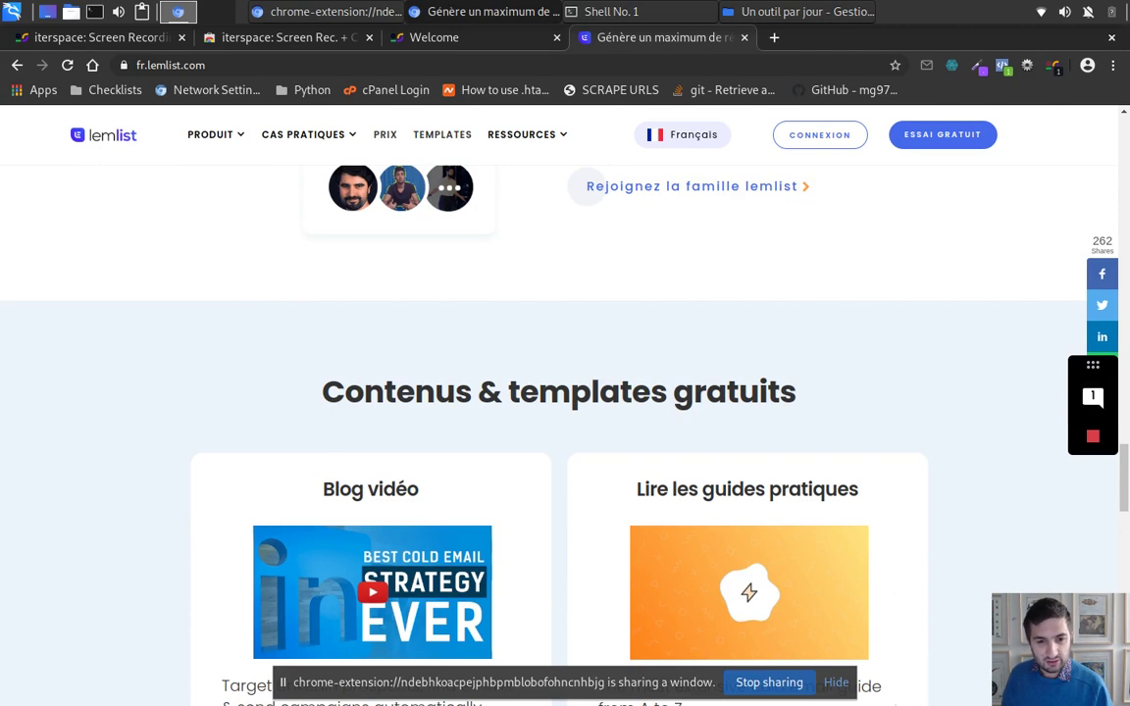
pyautogui.scroll(-5, 474, 428)
pyautogui.scroll(-5, 496, 462)
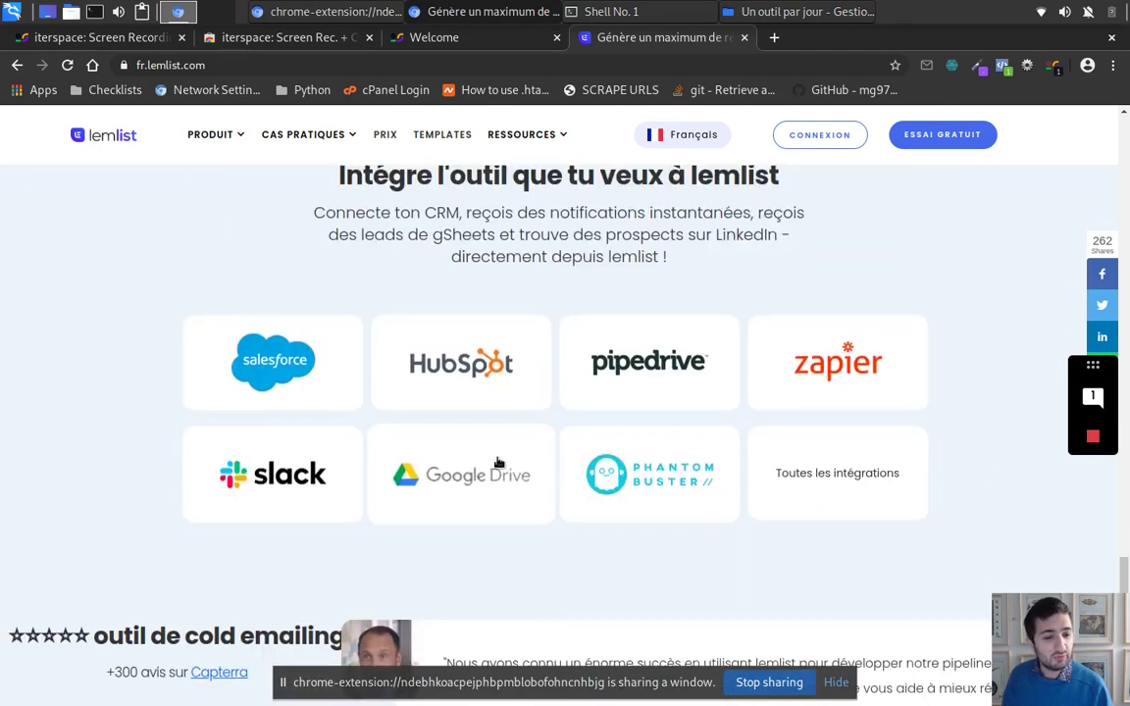
pyautogui.scroll(-1, 49, 523)
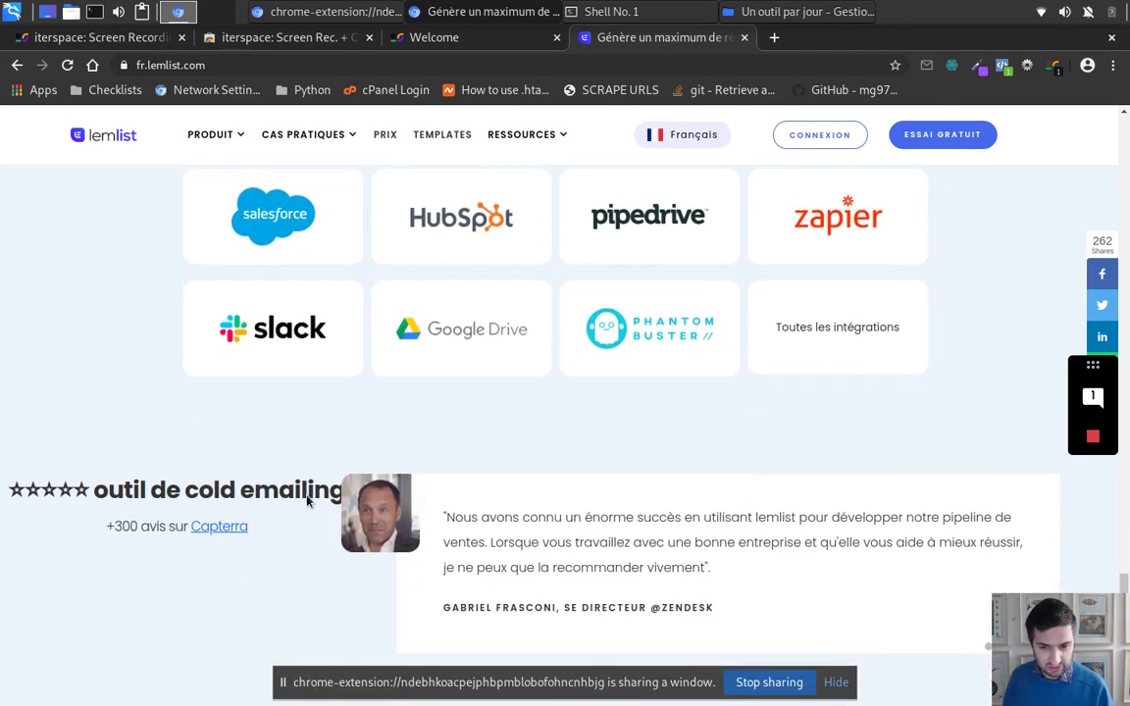
# Step: Post 'Je touve que le contenu est mal positionné' on the testimonial section, then stop recording
pyautogui.click(1092, 396)
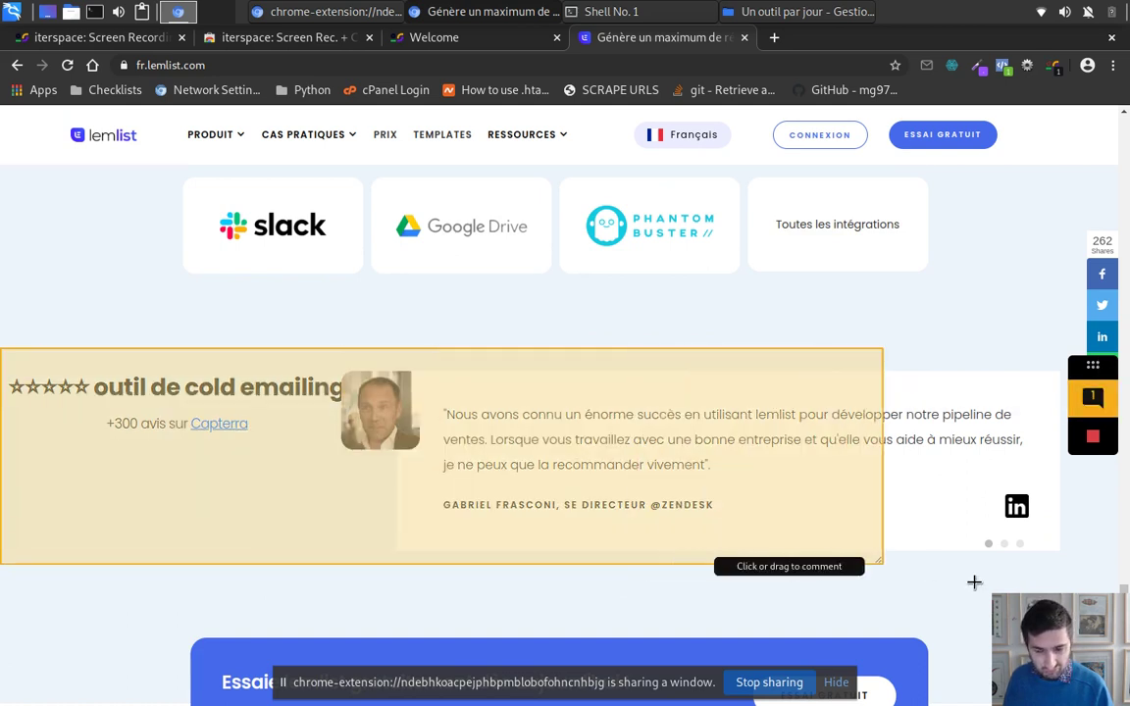
pyautogui.click(1038, 575)
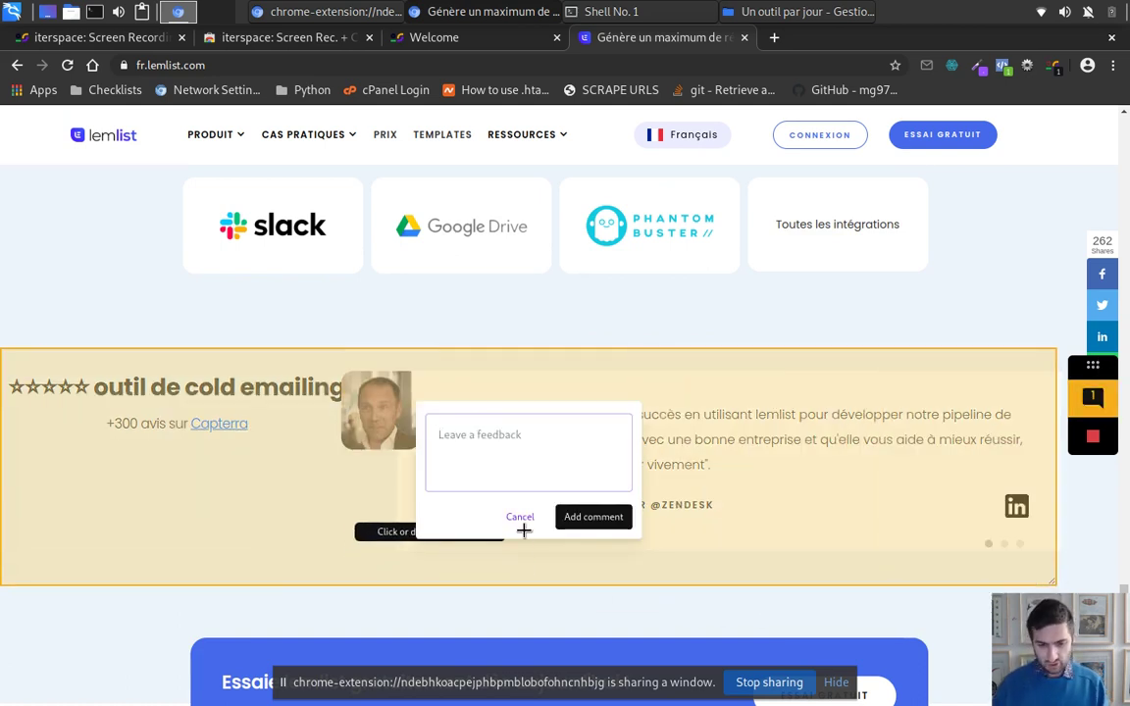
pyautogui.write('<')
pyautogui.press('BackSpace')
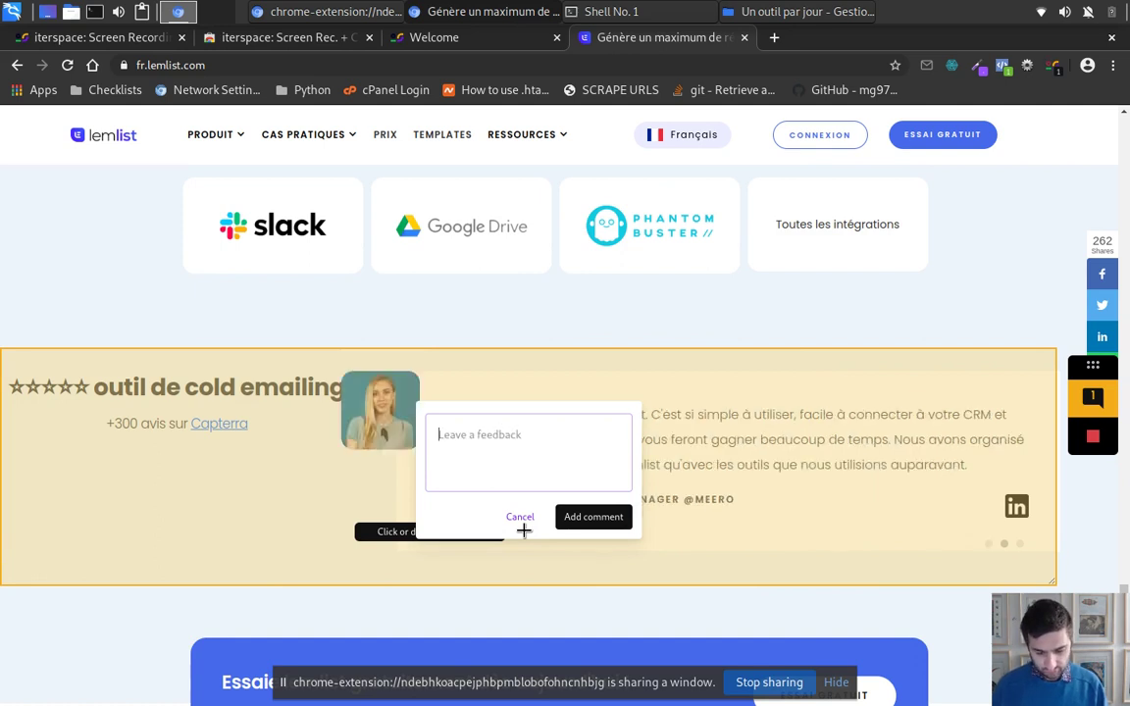
pyautogui.write('Je')
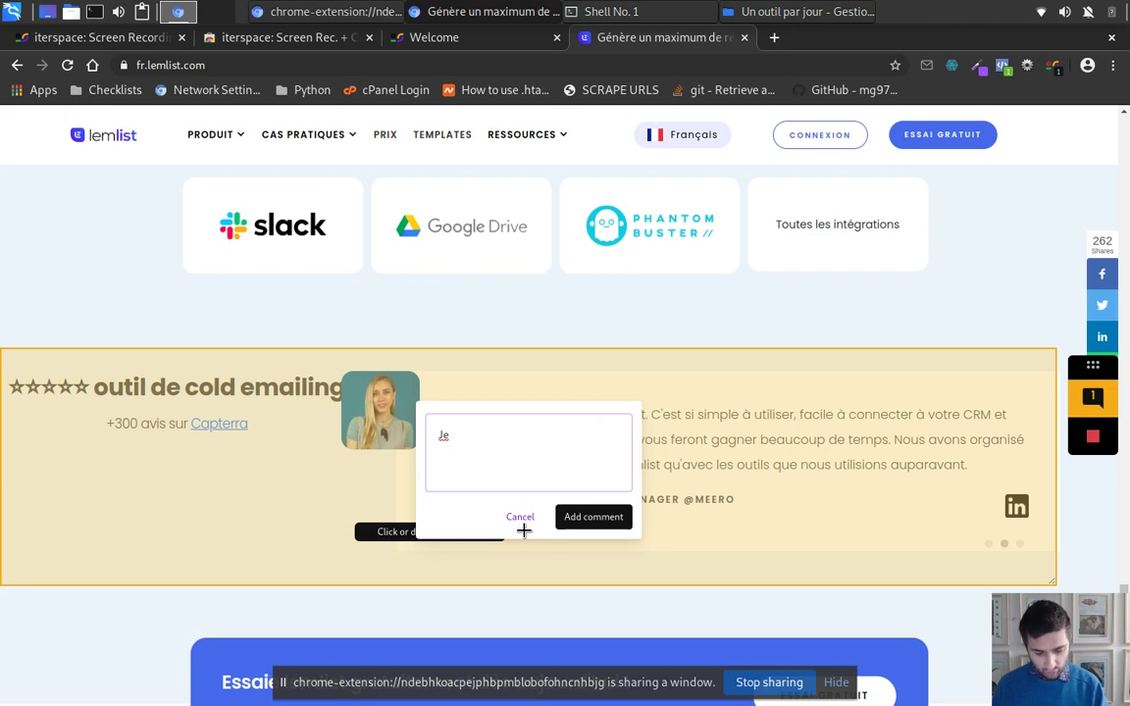
pyautogui.write(' touve que l')
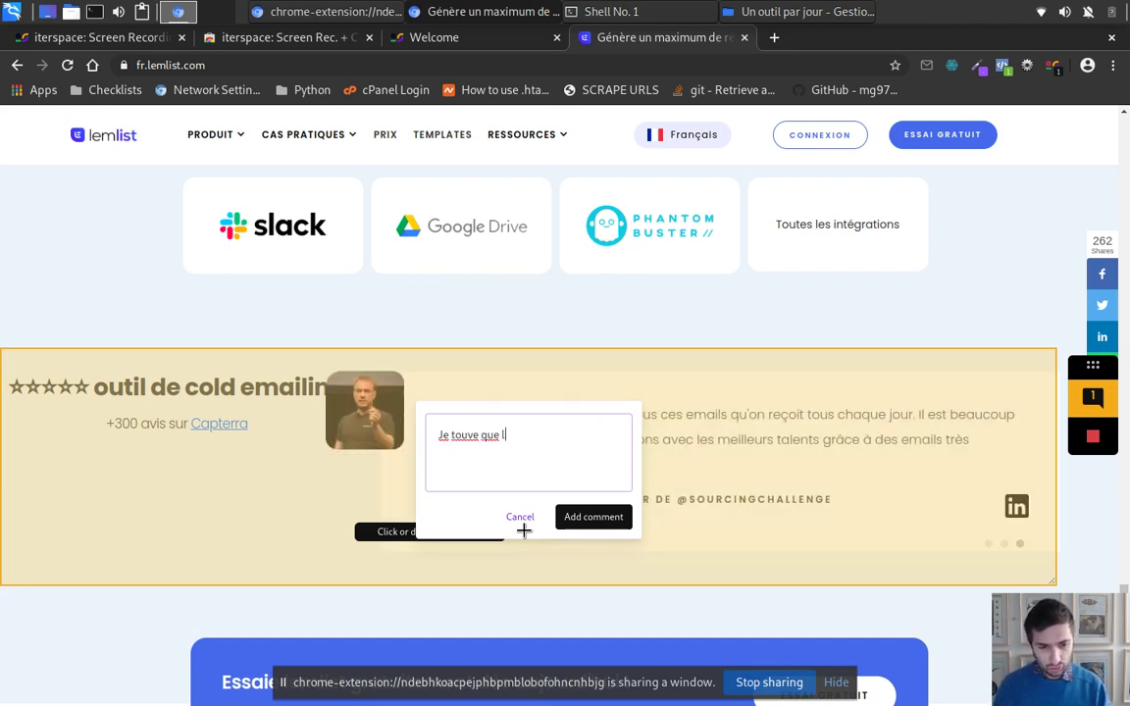
pyautogui.write('e cont')
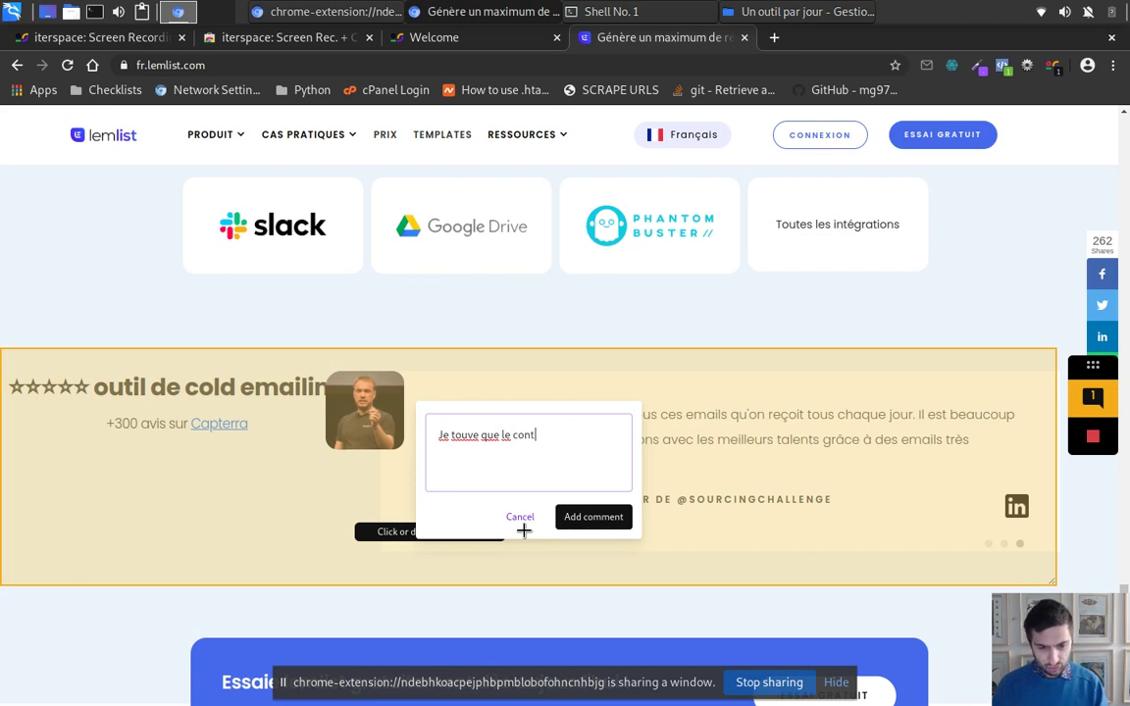
pyautogui.write('enu')
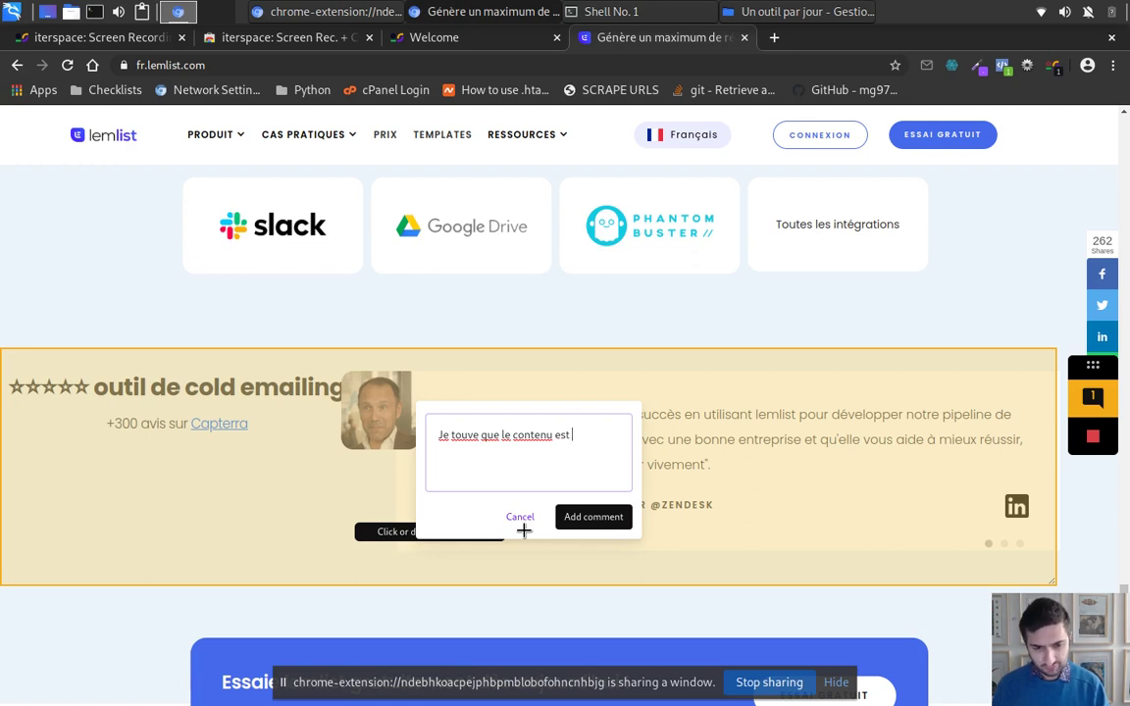
pyautogui.write('est mal ')
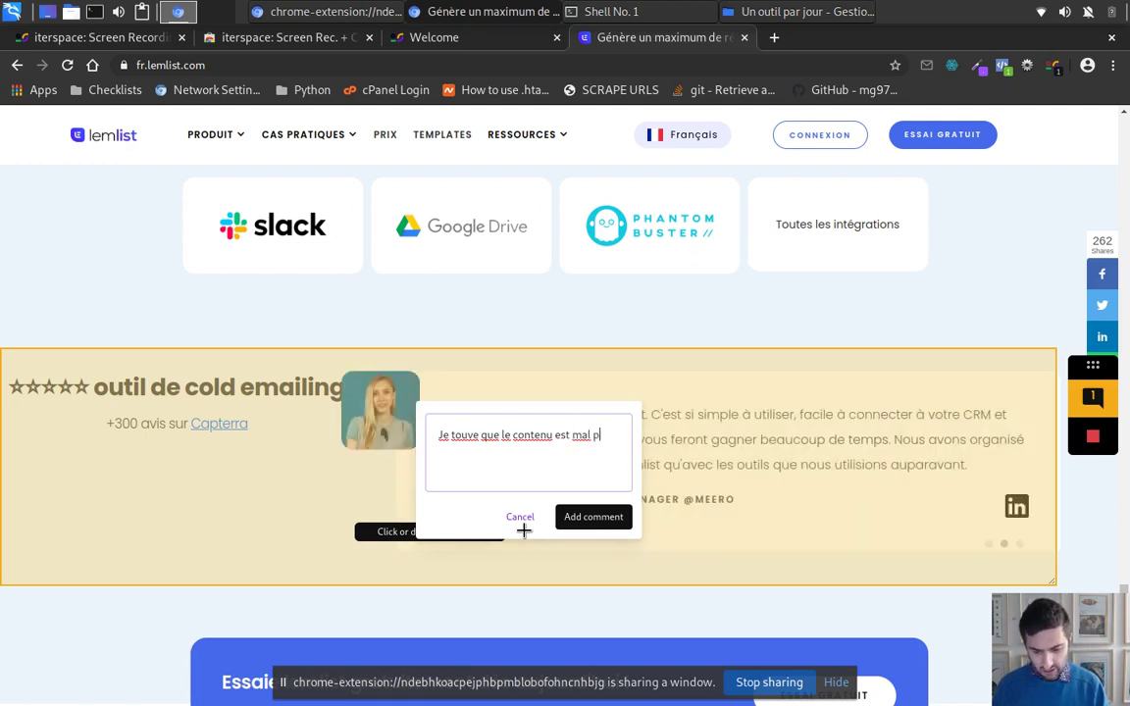
pyautogui.write('positionné')
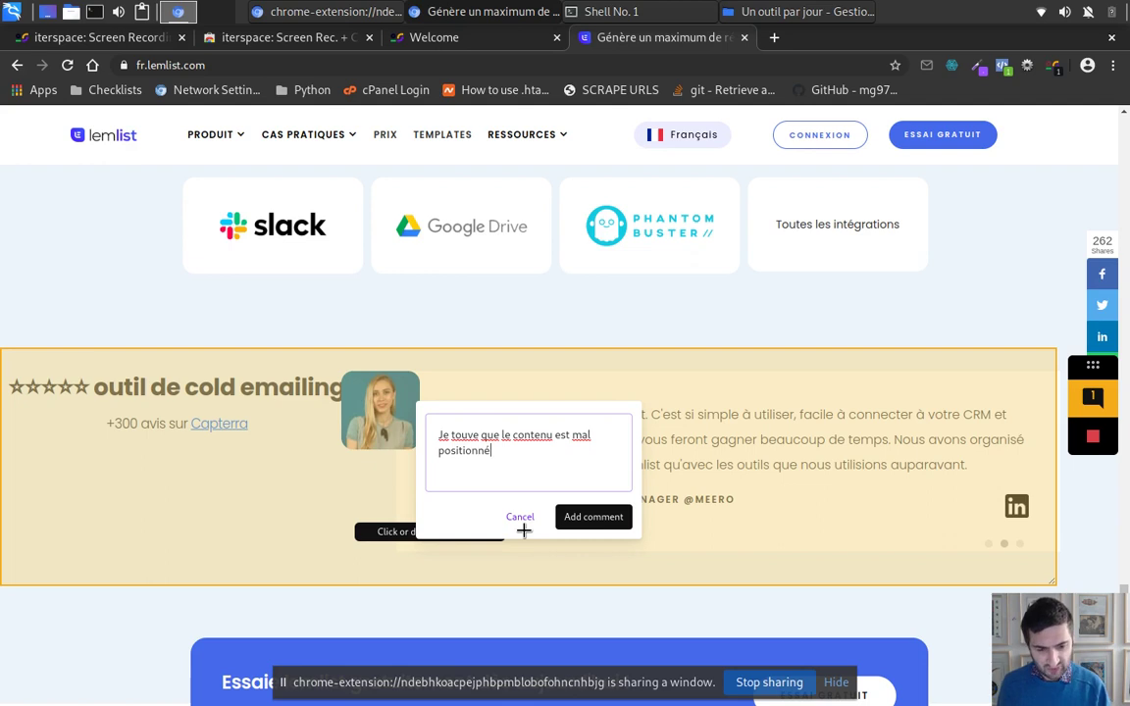
pyautogui.click(593, 517)
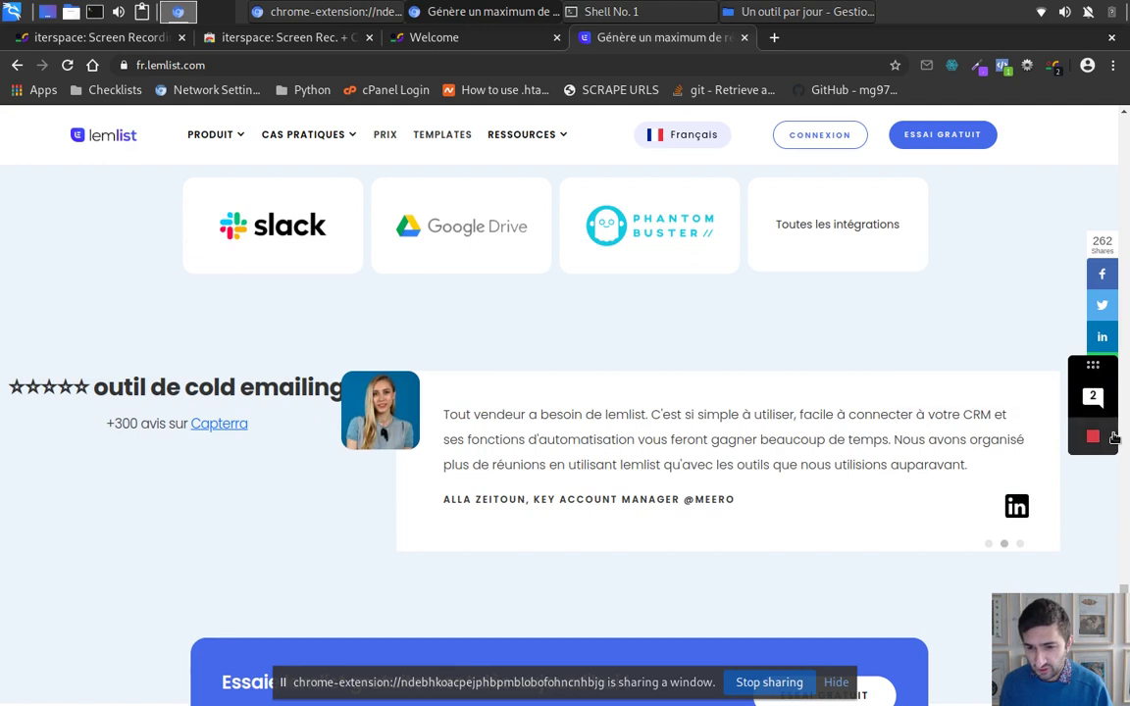
pyautogui.click(1093, 437)
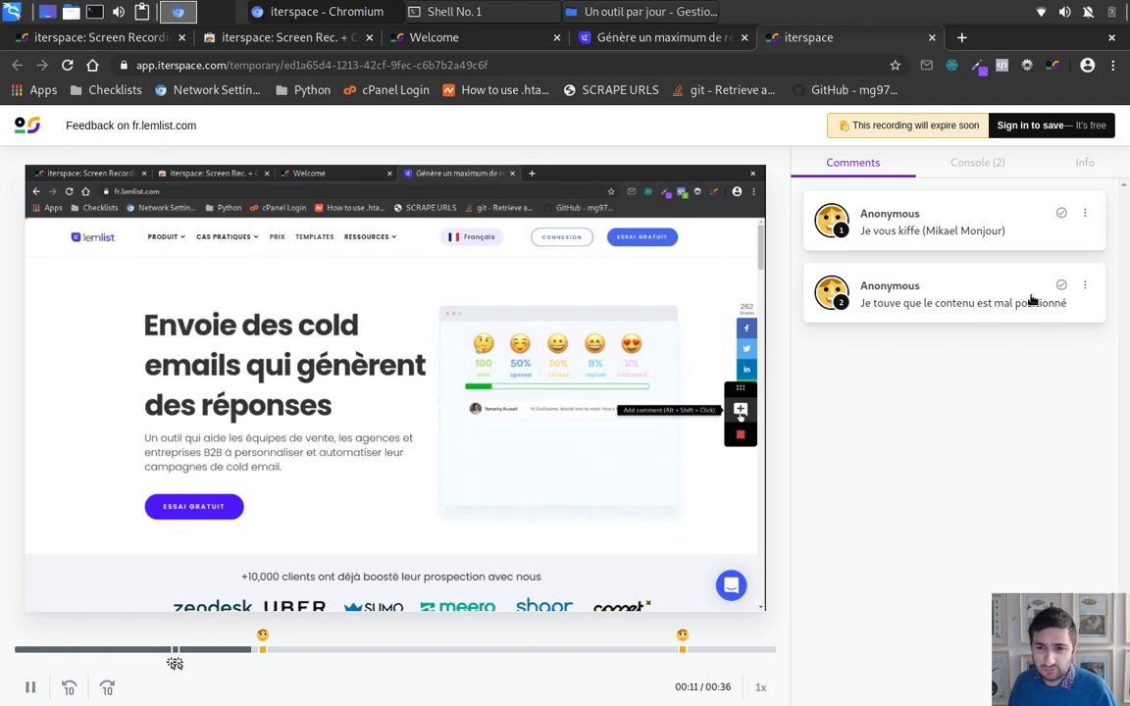
# Step: Review the recording's Console and Info panels, then return to the Comments list
pyautogui.click(977, 163)
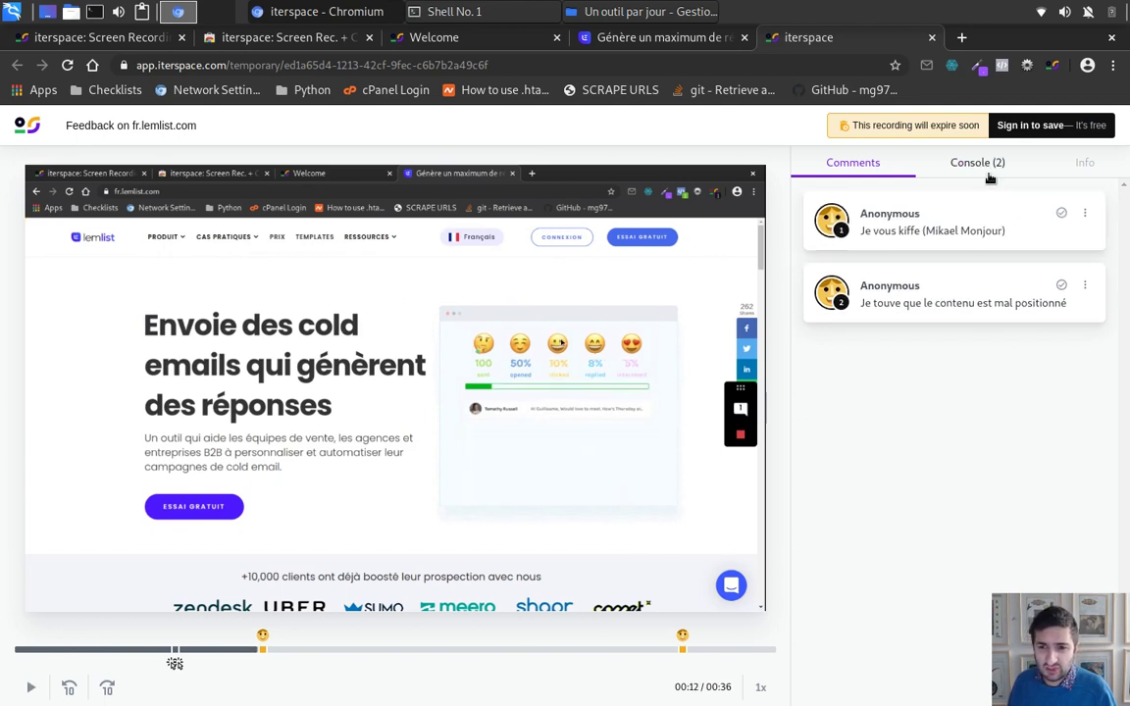
pyautogui.click(839, 163)
pyautogui.click(1076, 163)
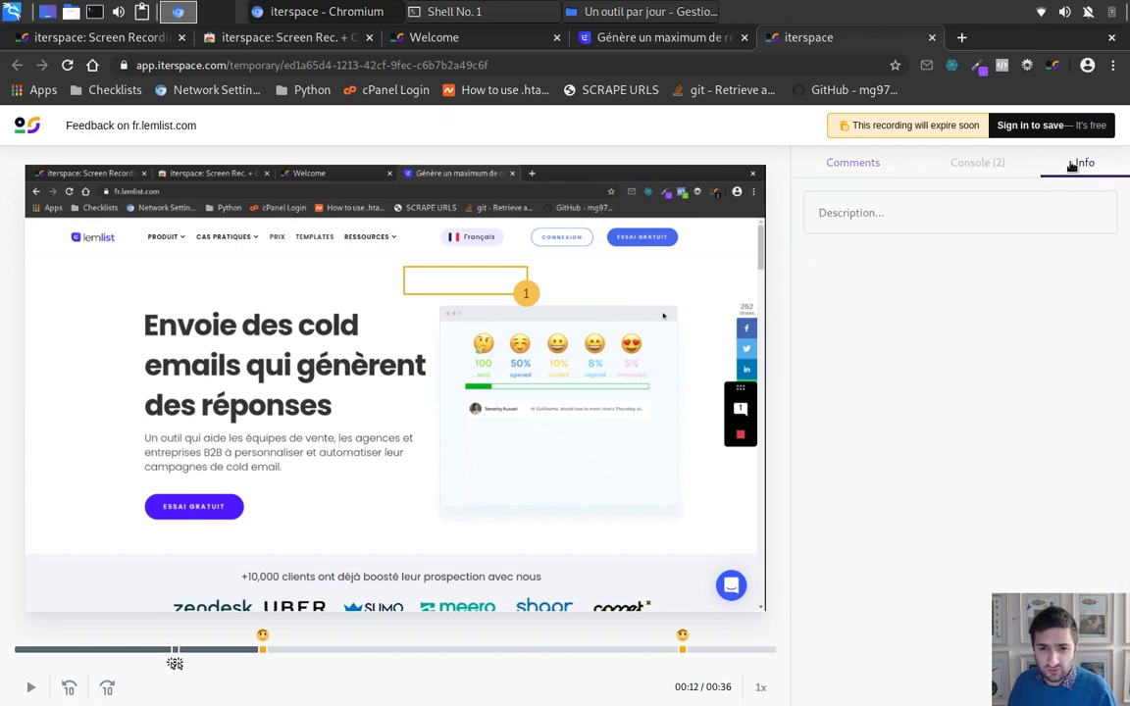
pyautogui.click(866, 163)
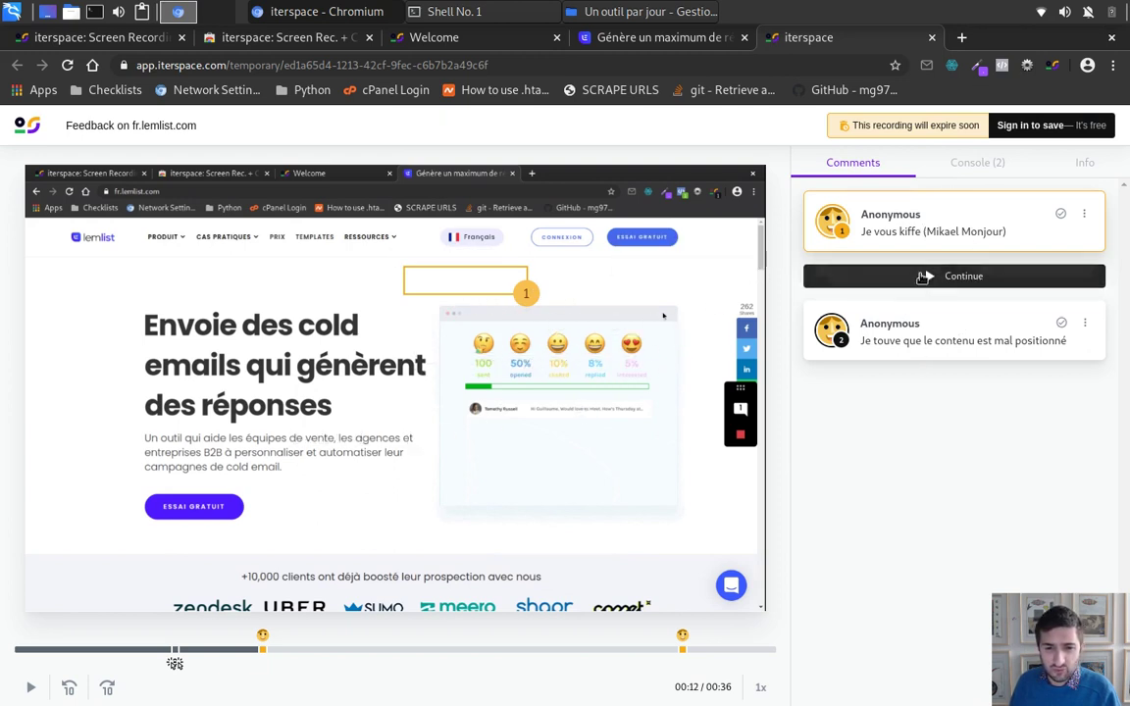
# Step: Replay to the second comment and begin a Google sign-up to save the recording
pyautogui.click(937, 278)
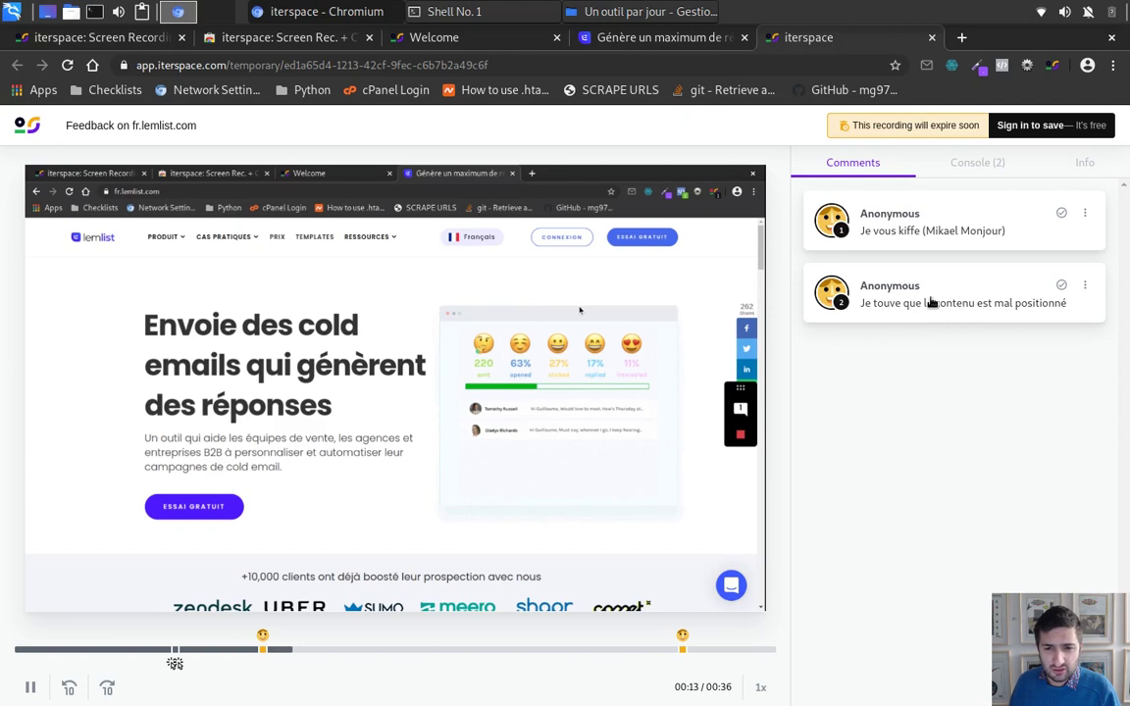
pyautogui.click(931, 303)
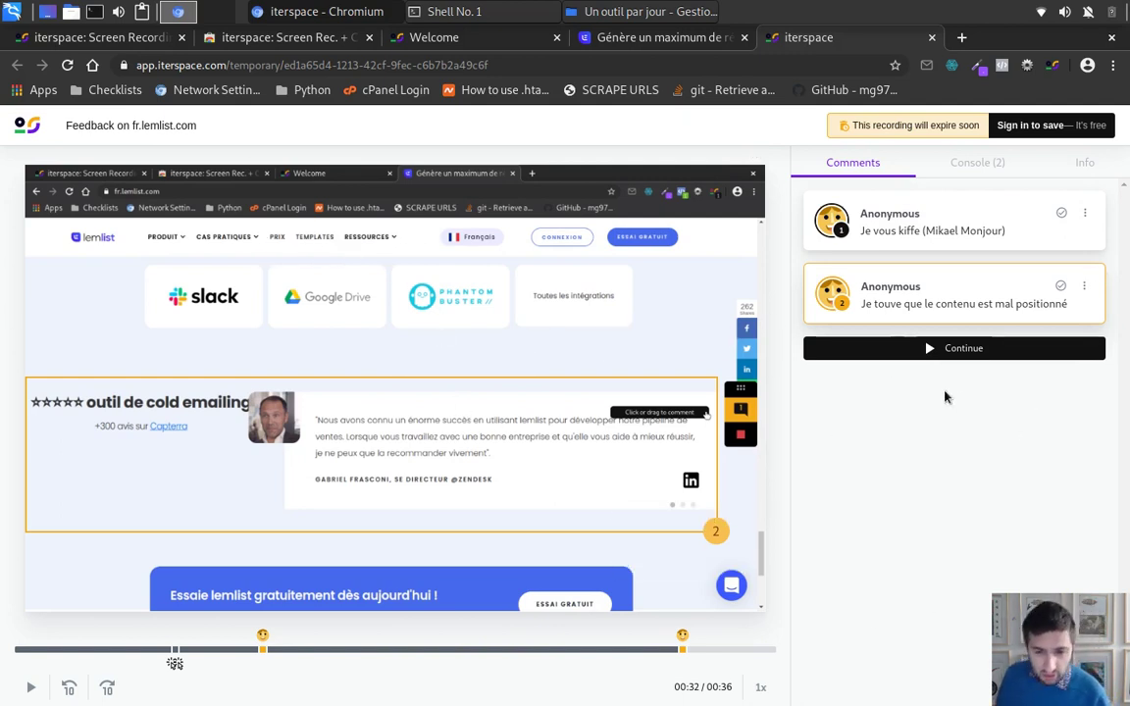
pyautogui.click(1026, 126)
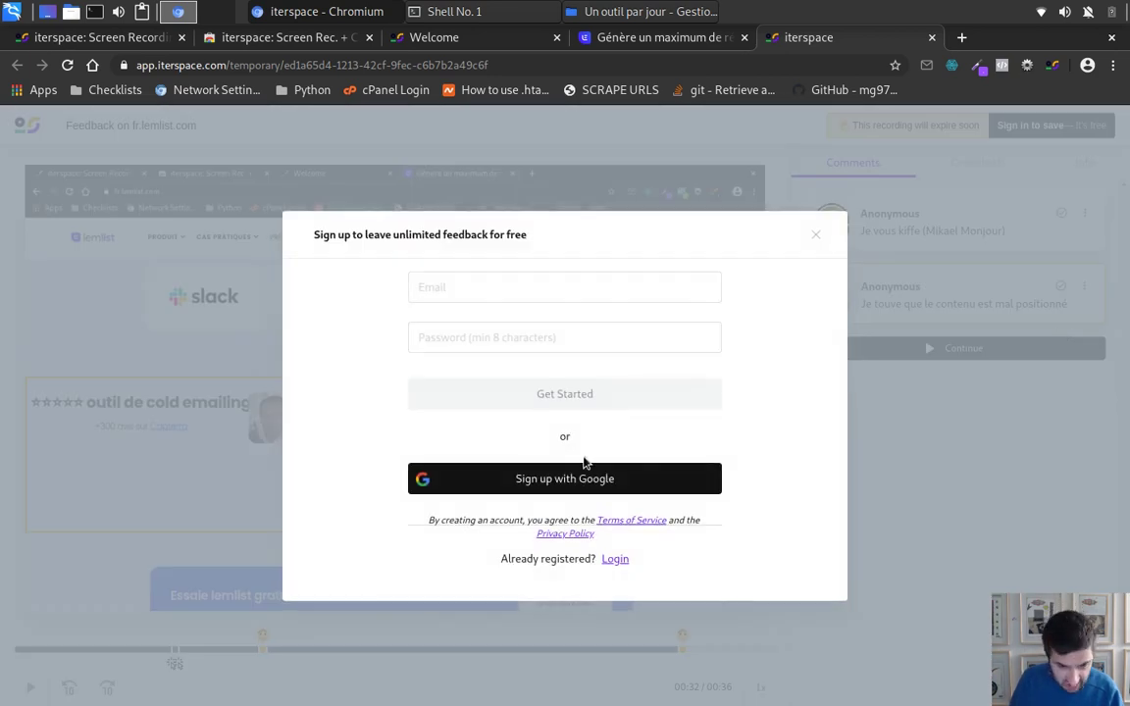
pyautogui.click(576, 475)
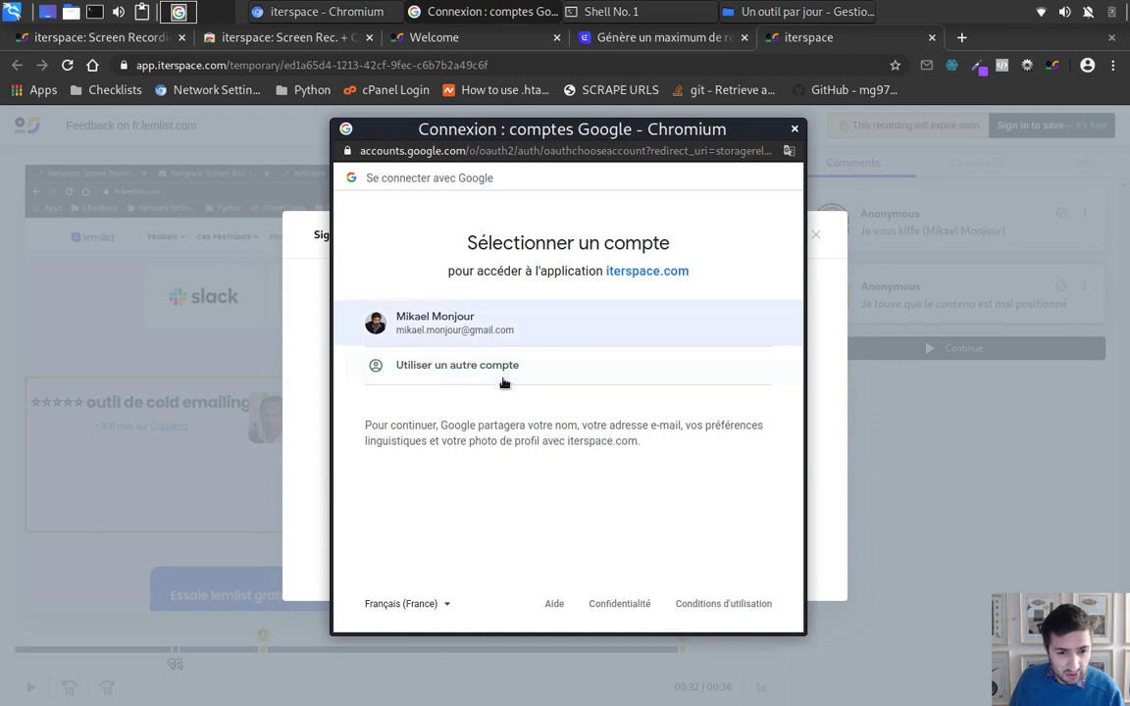
# Step: Sign in to Google with a different account, entering its e-mail address and password
pyautogui.click(504, 369)
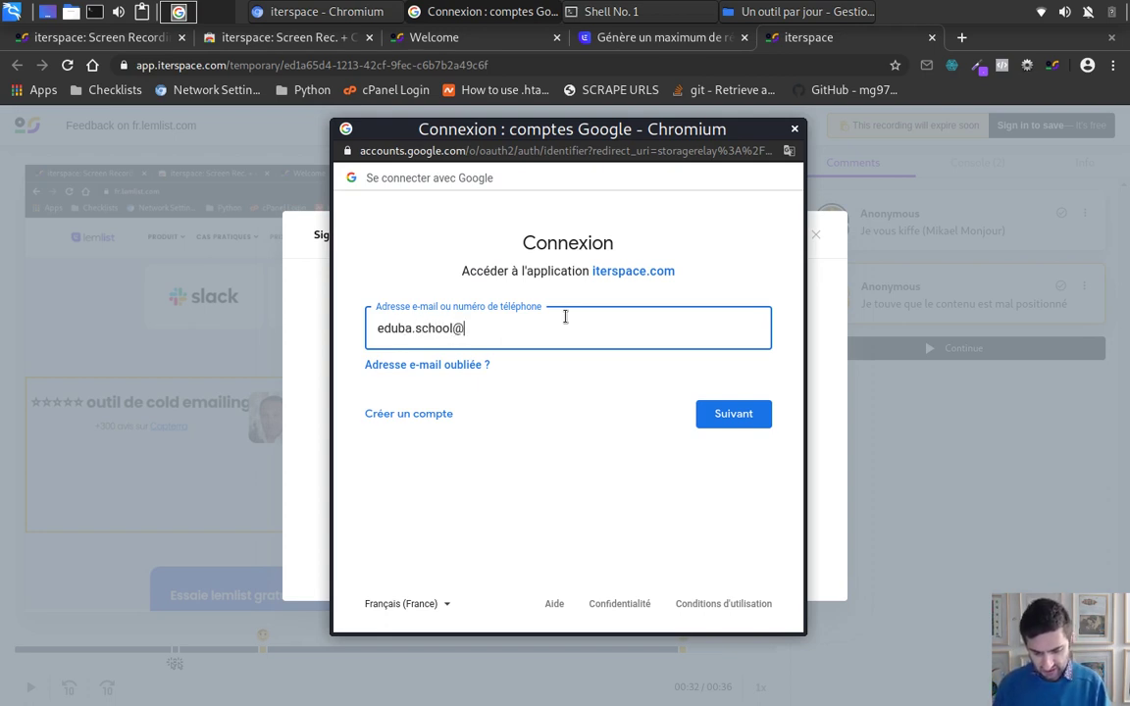
pyautogui.write('mail.com')
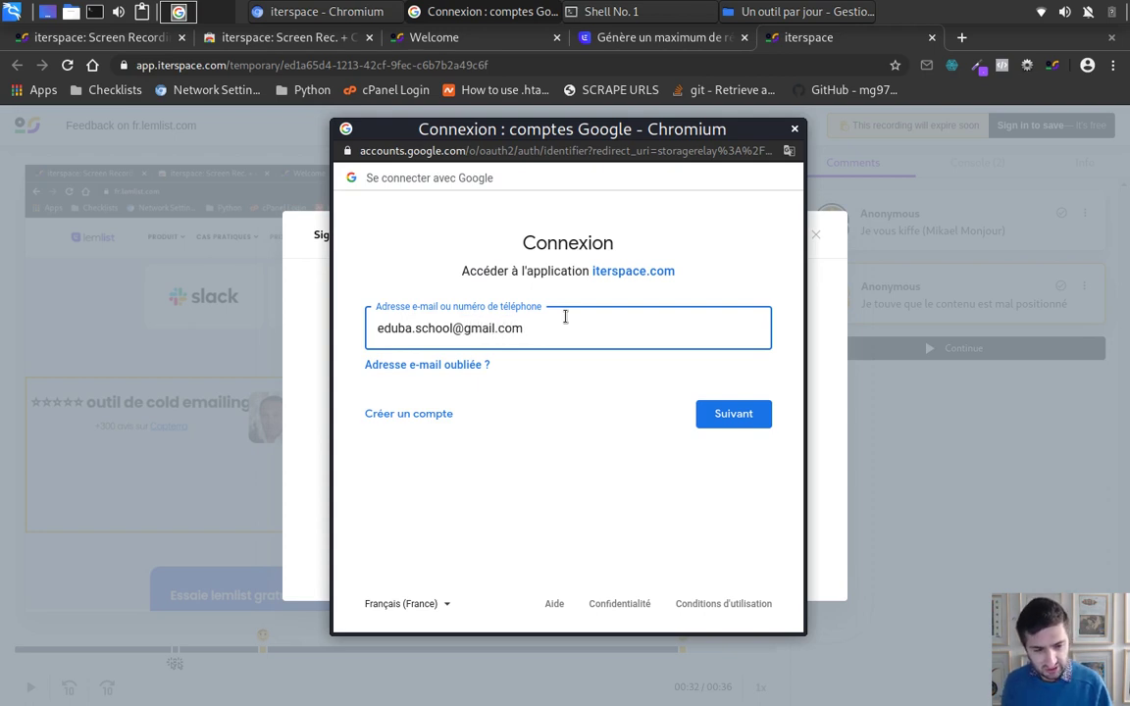
pyautogui.click(734, 416)
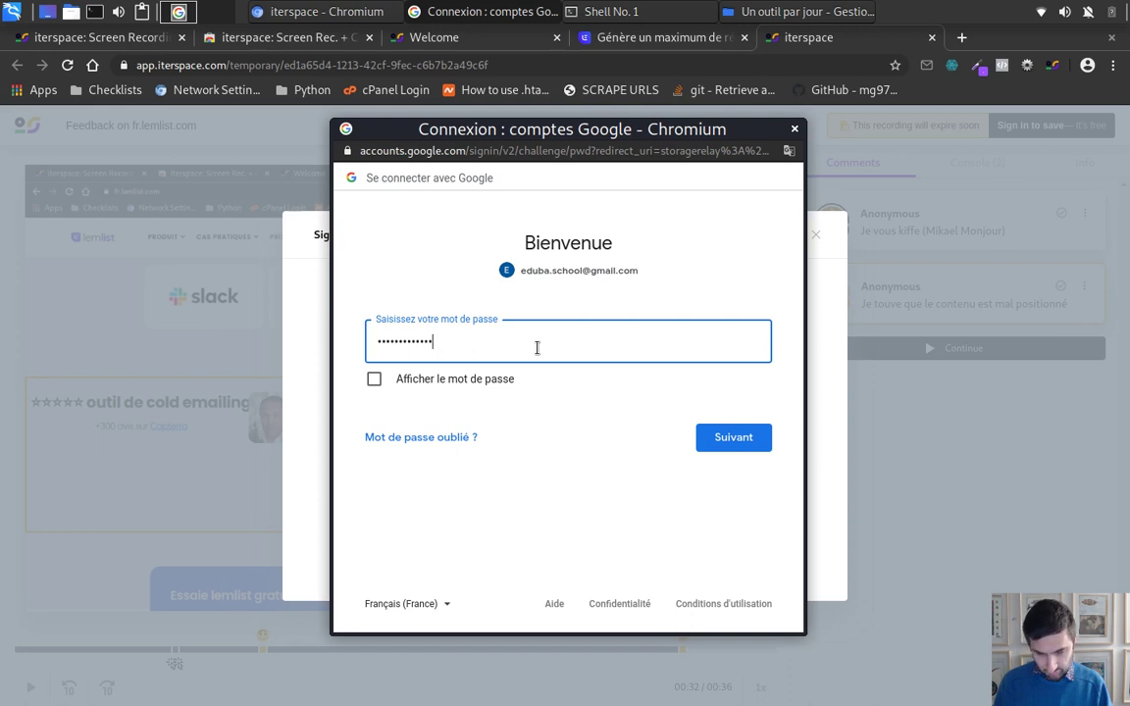
pyautogui.click(731, 444)
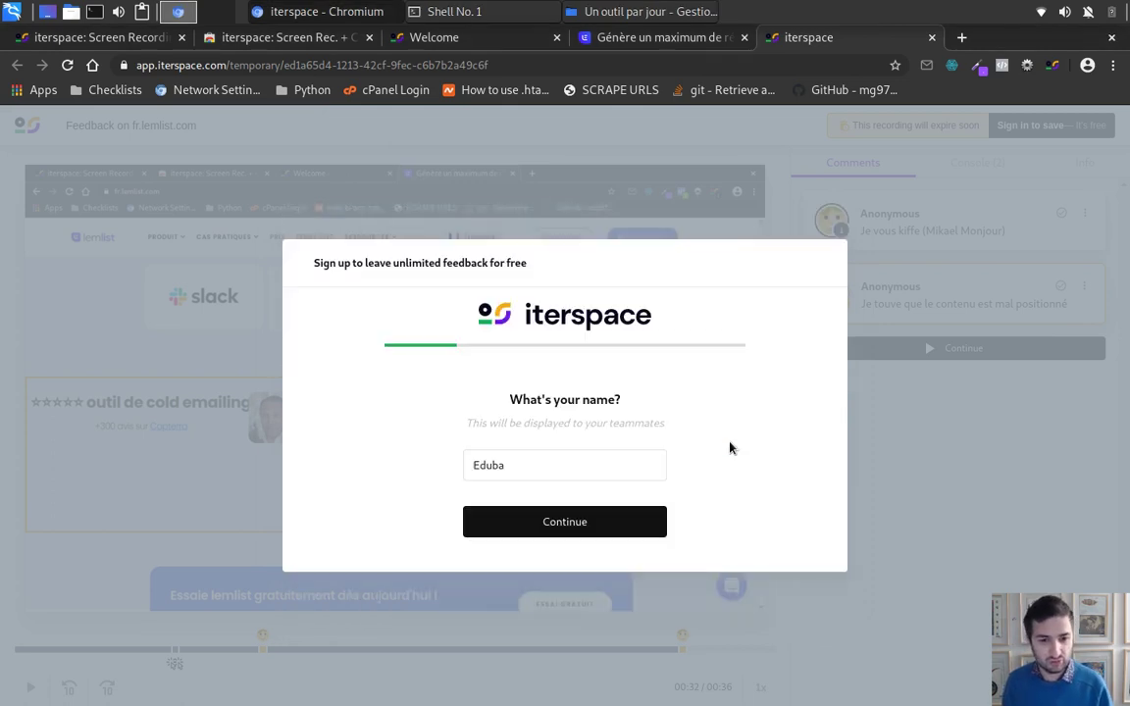
# Step: Accept the prefilled name and avatar, choose the Engineering role and Personal use
pyautogui.click(599, 529)
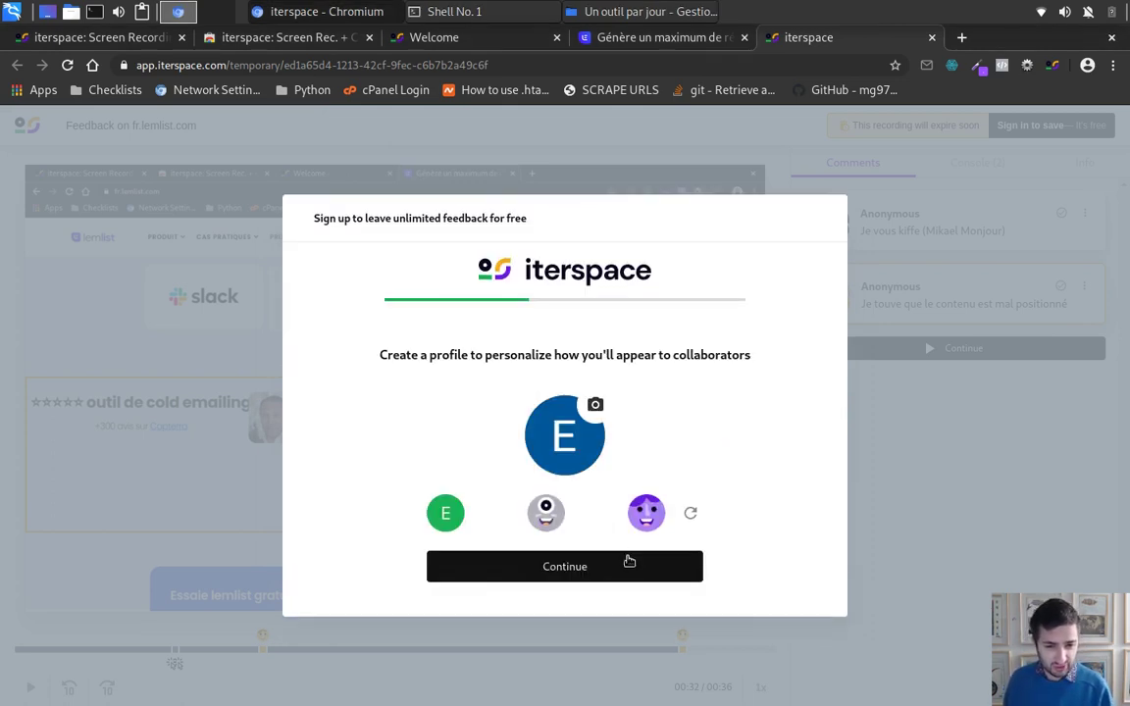
pyautogui.click(562, 569)
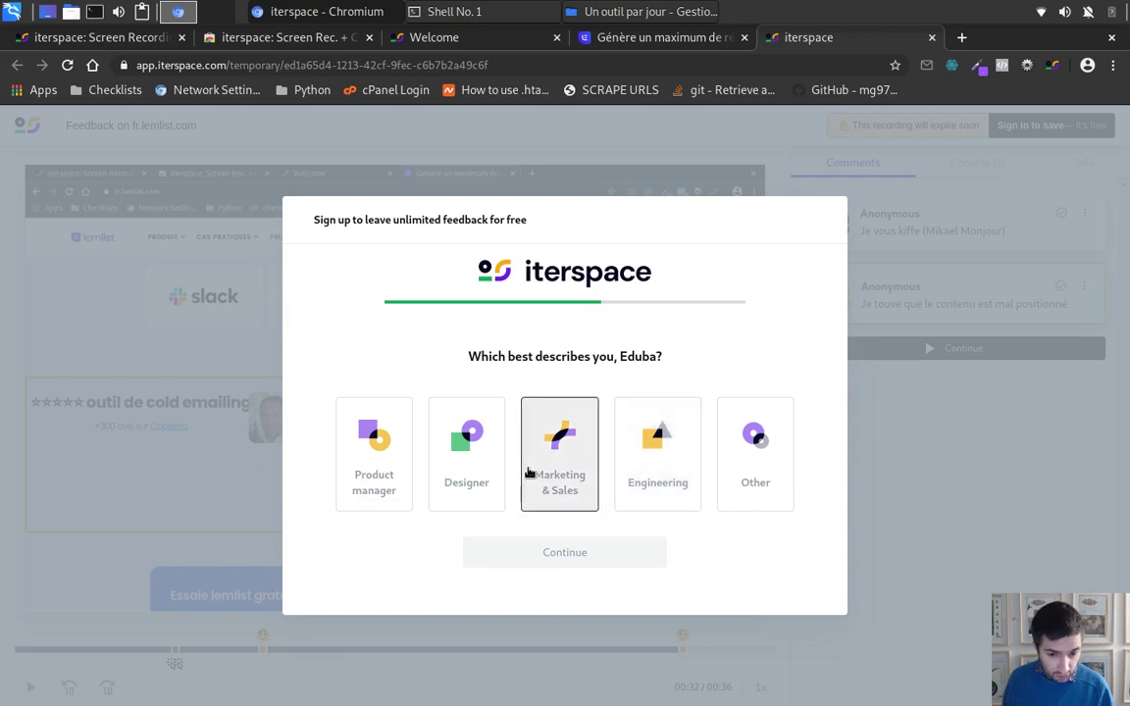
pyautogui.click(655, 479)
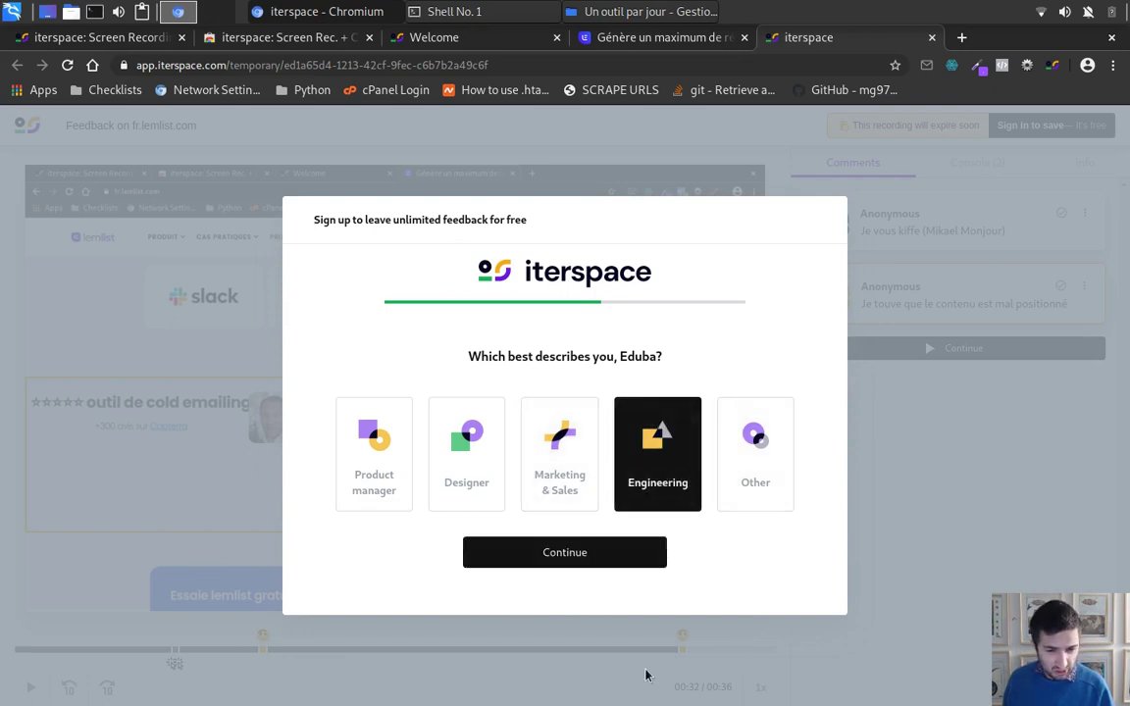
pyautogui.click(619, 557)
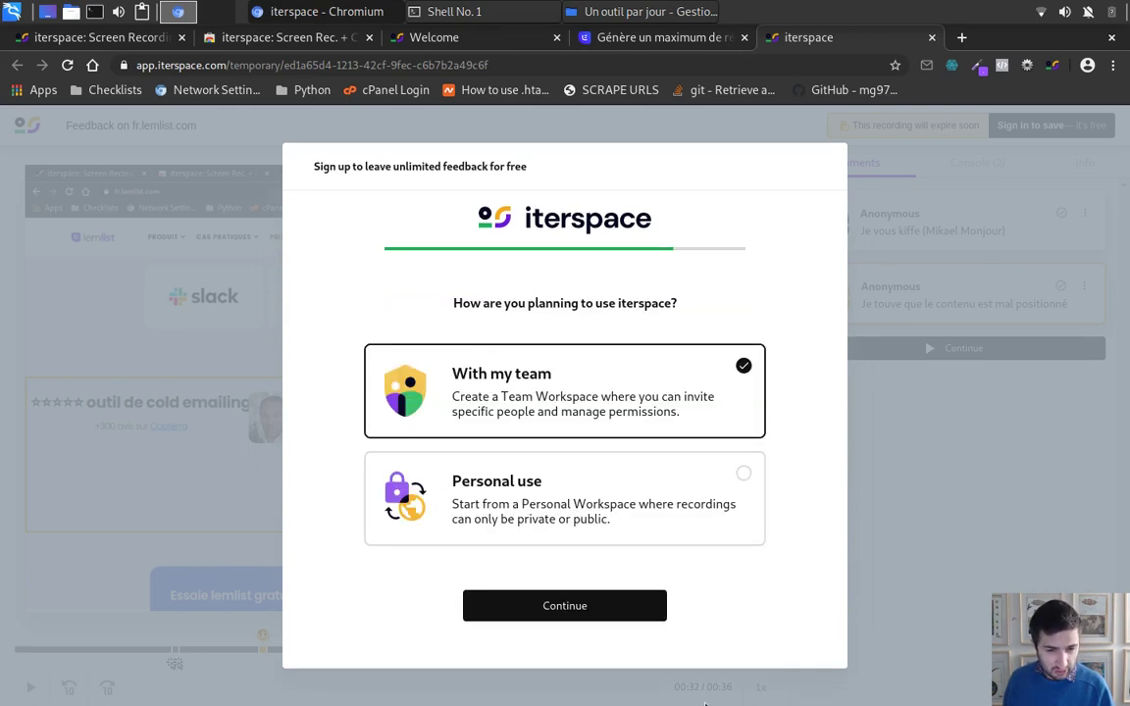
pyautogui.click(600, 473)
pyautogui.click(542, 593)
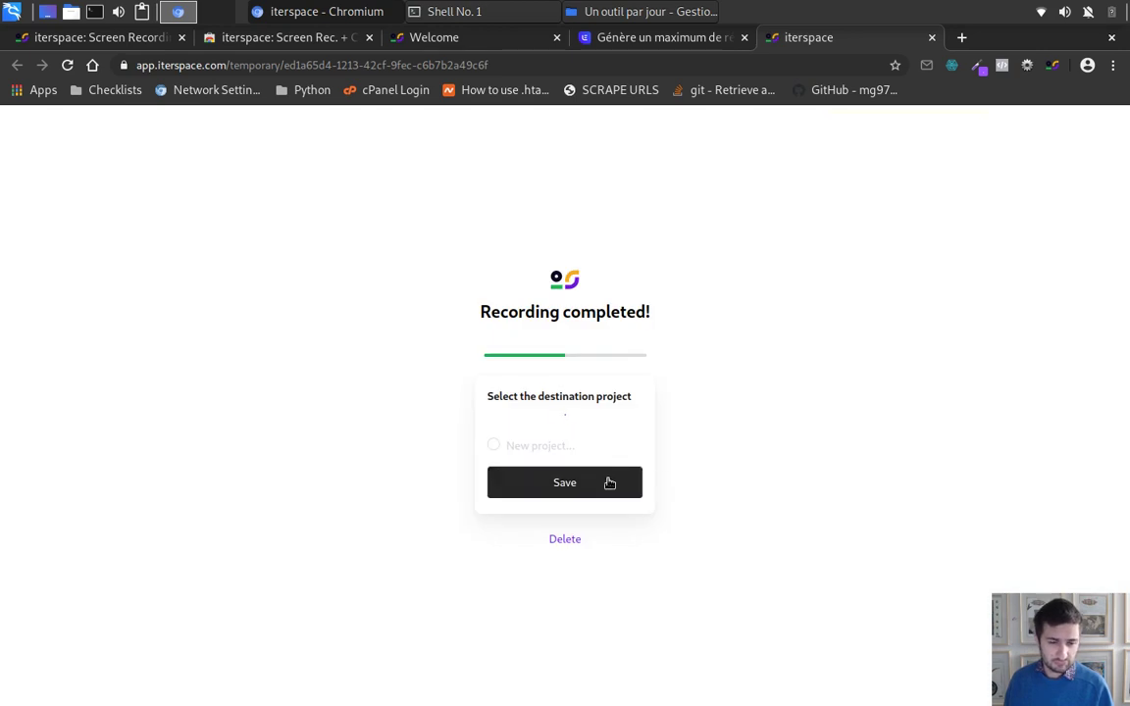
# Step: Save the completed recording into the Example project
pyautogui.click(575, 489)
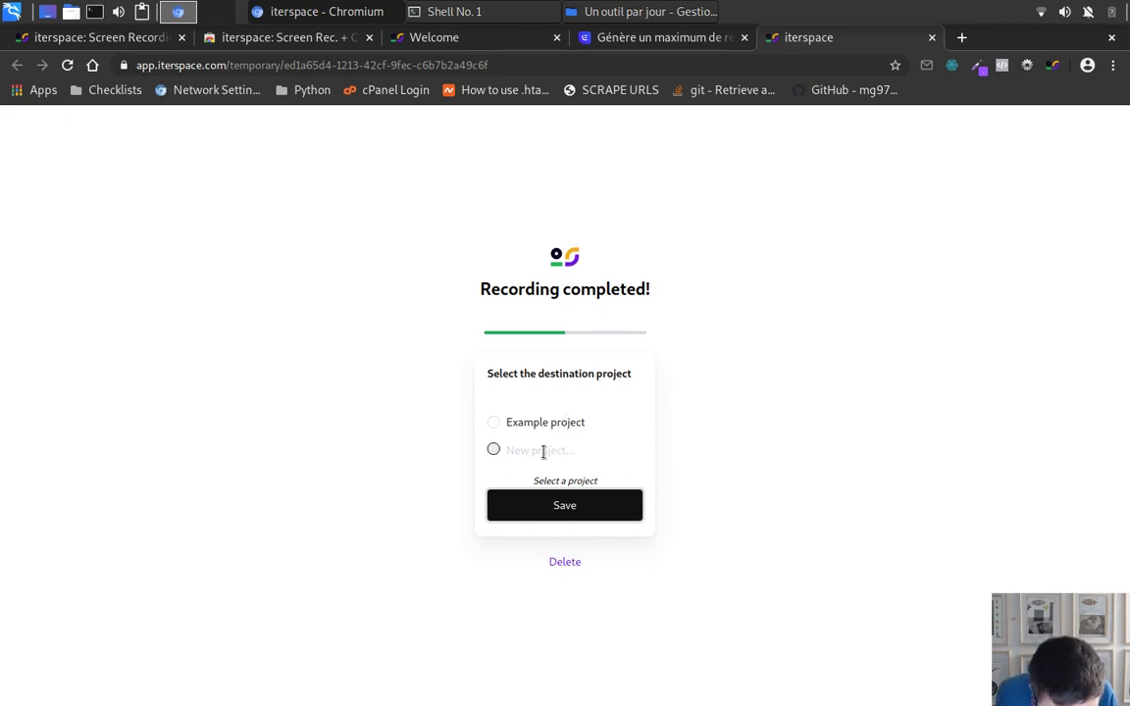
pyautogui.click(524, 424)
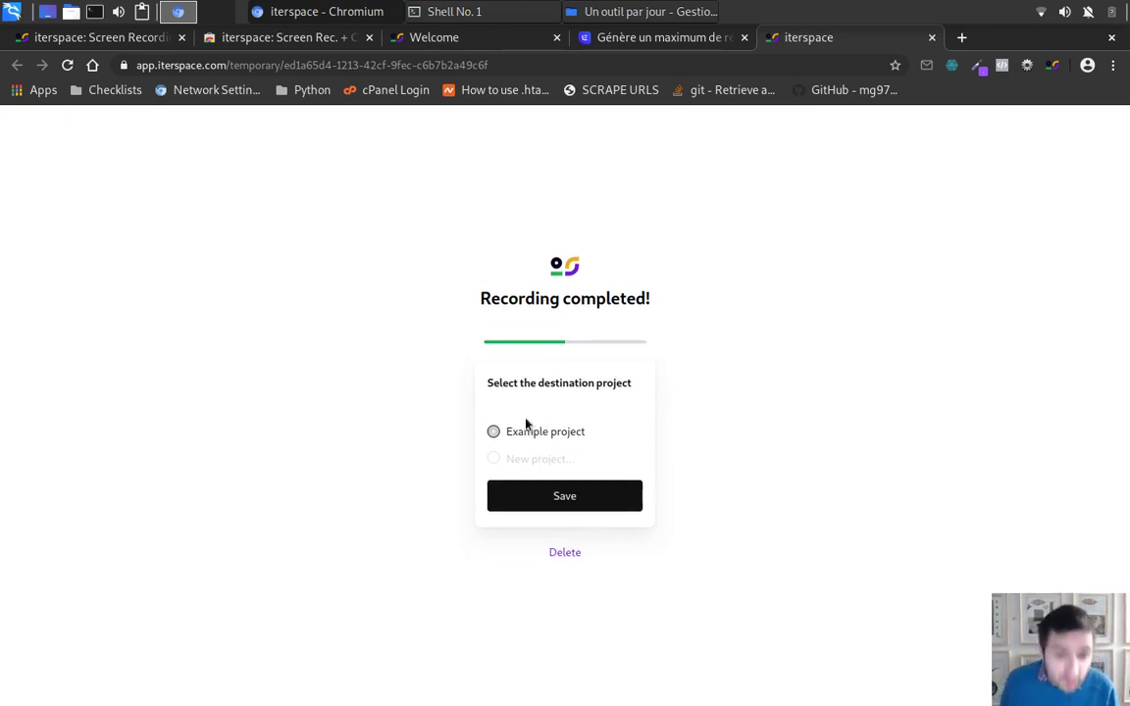
pyautogui.click(581, 499)
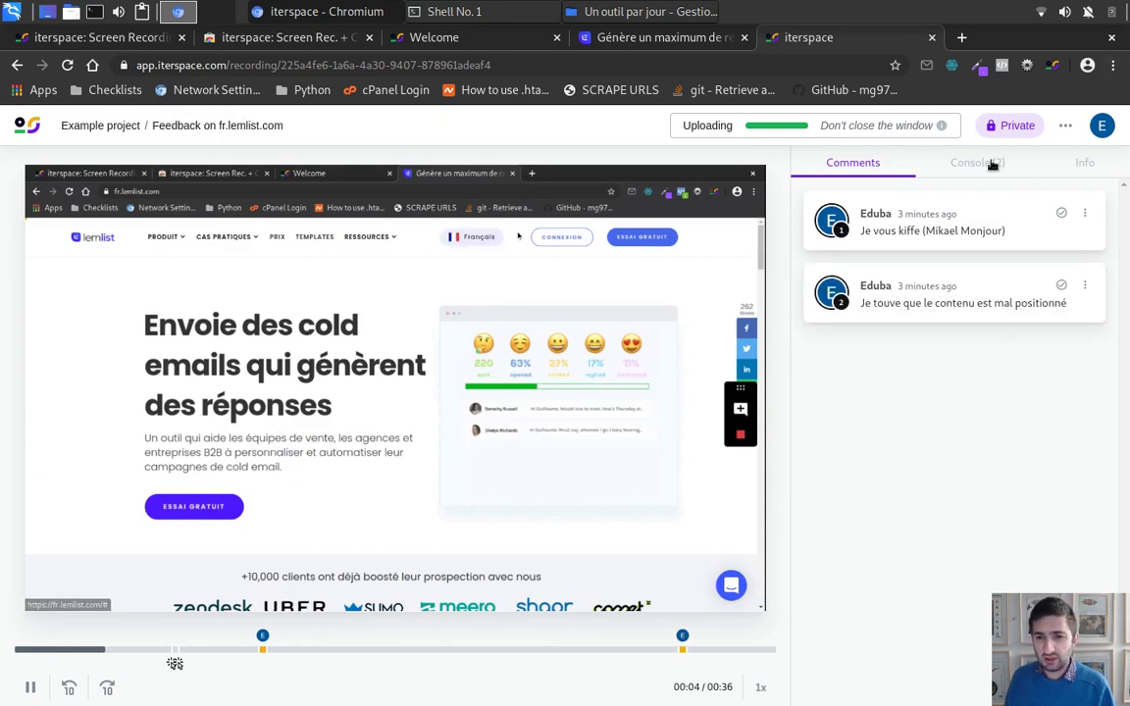
# Step: Open the Share dialog for 'Feedback on fr.lemlist.com' after glancing at Move to > Workspaces
pyautogui.click(1066, 126)
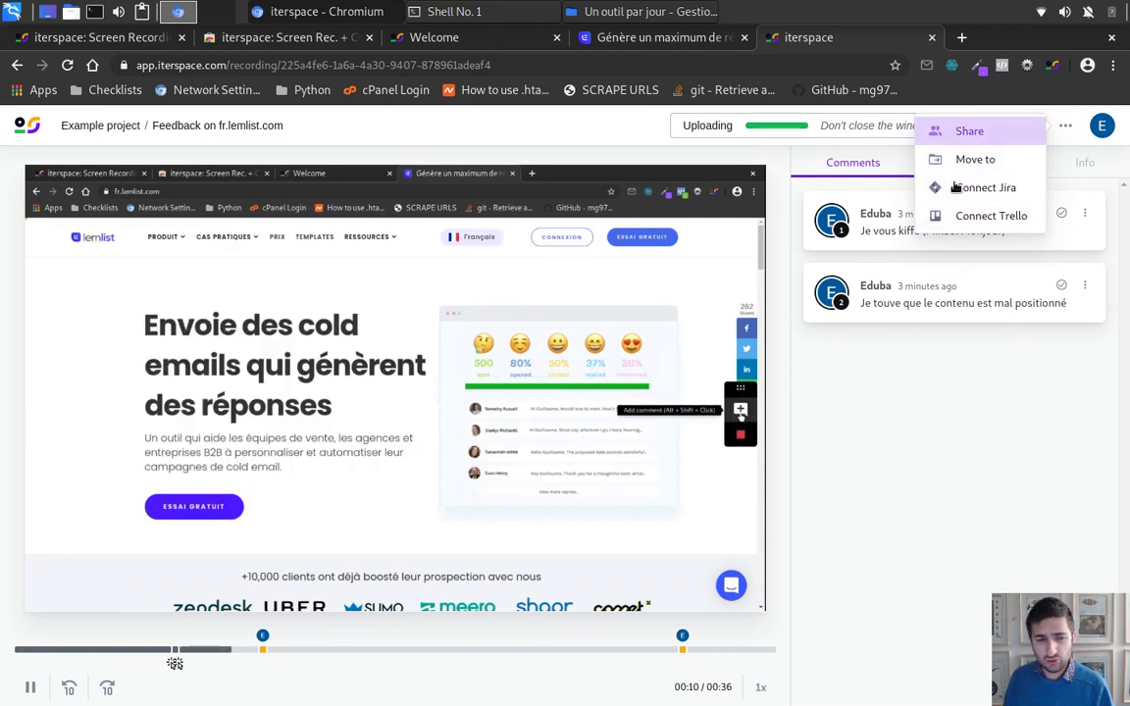
pyautogui.click(960, 167)
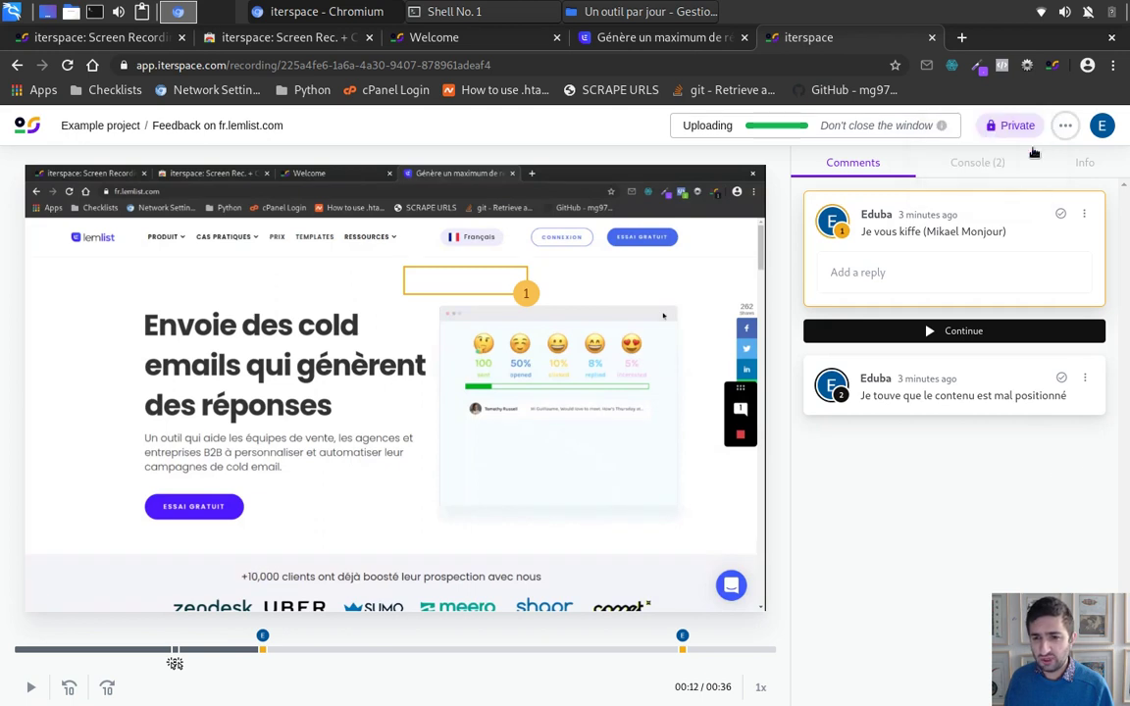
pyautogui.click(1065, 125)
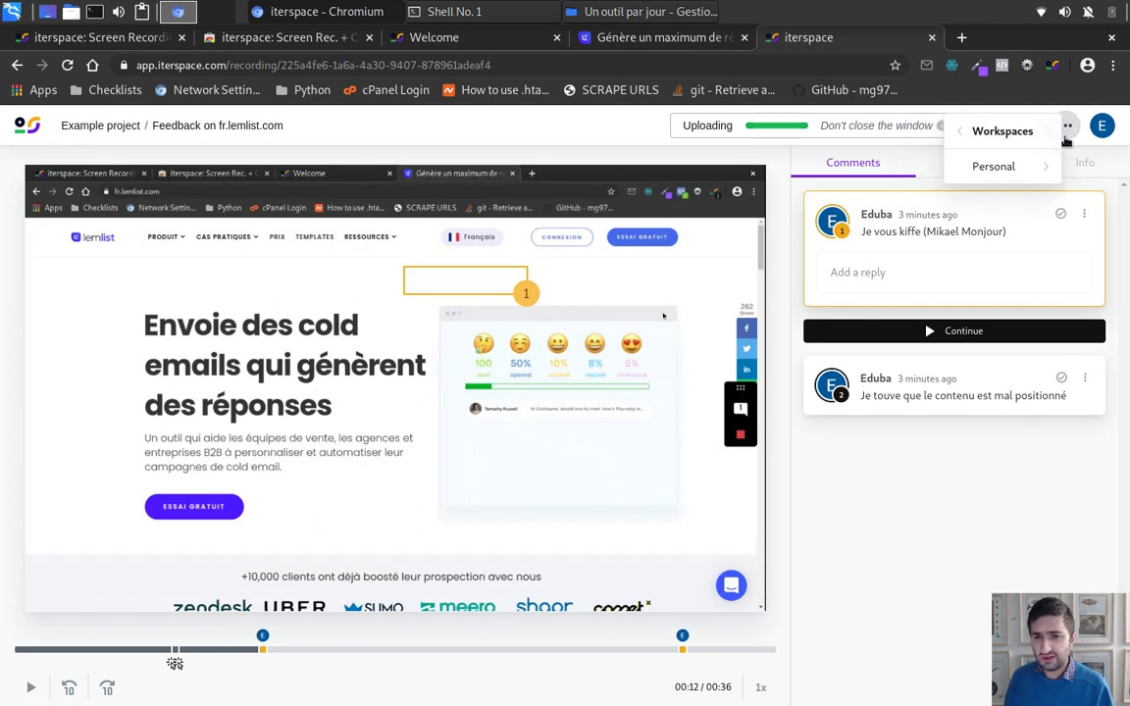
pyautogui.click(956, 129)
pyautogui.click(970, 132)
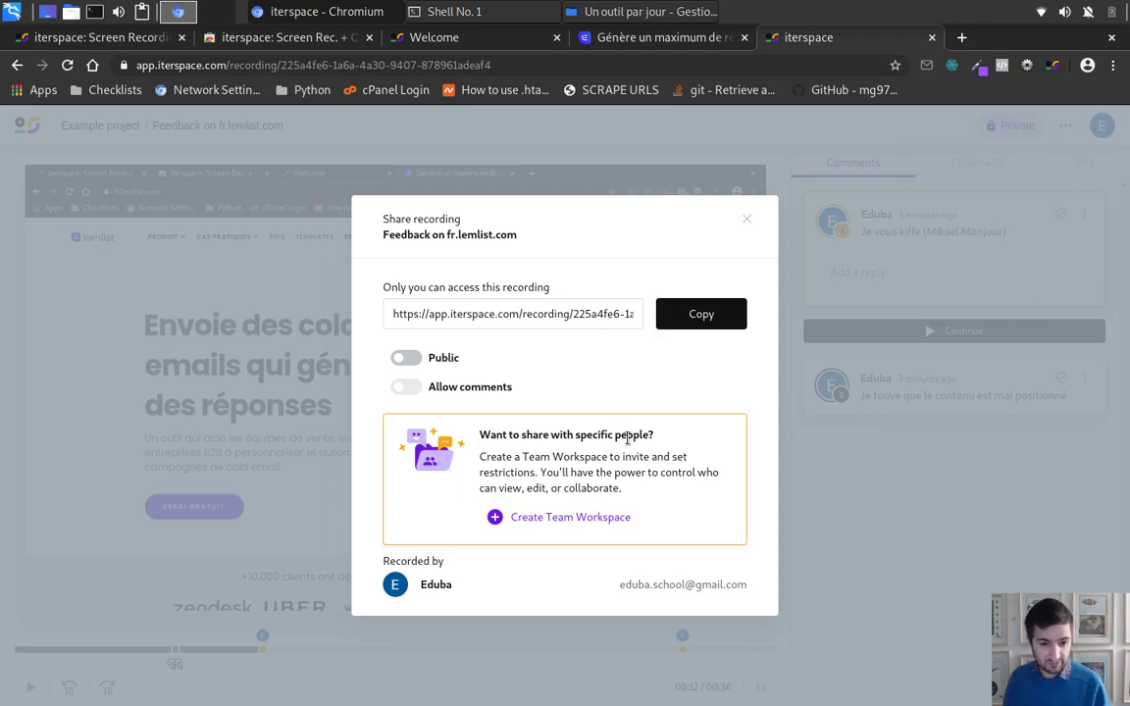
# Step: Toggle the recording's Public setting on and off, leaving it private
pyautogui.click(402, 359)
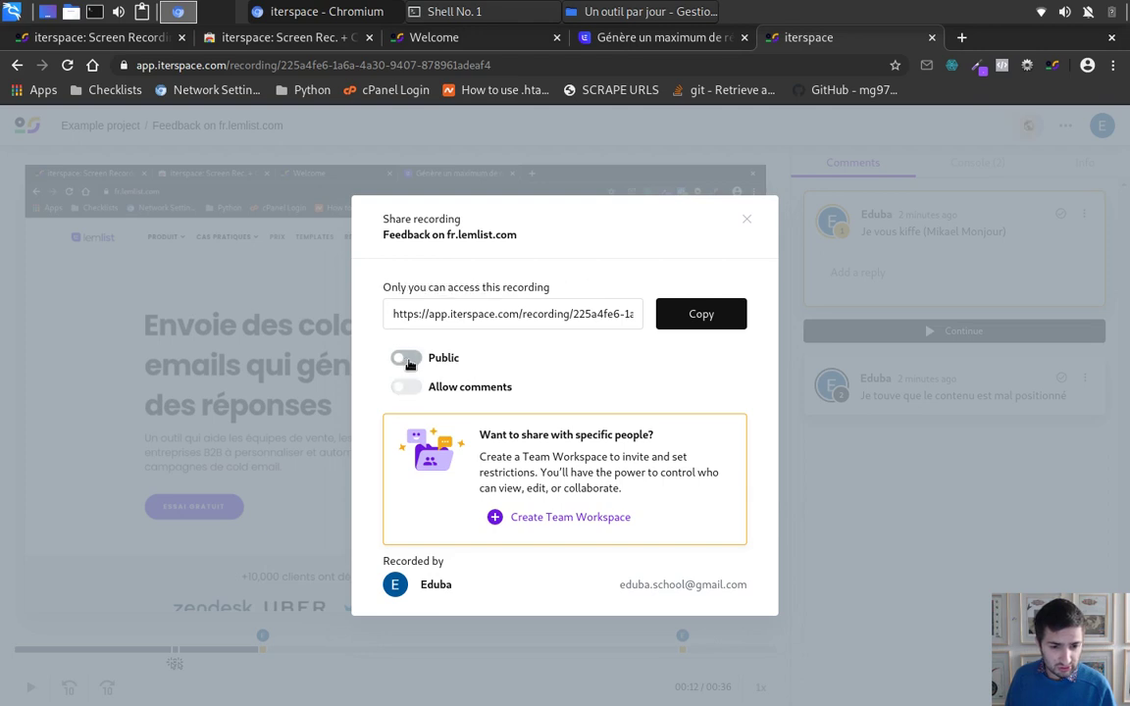
pyautogui.click(403, 359)
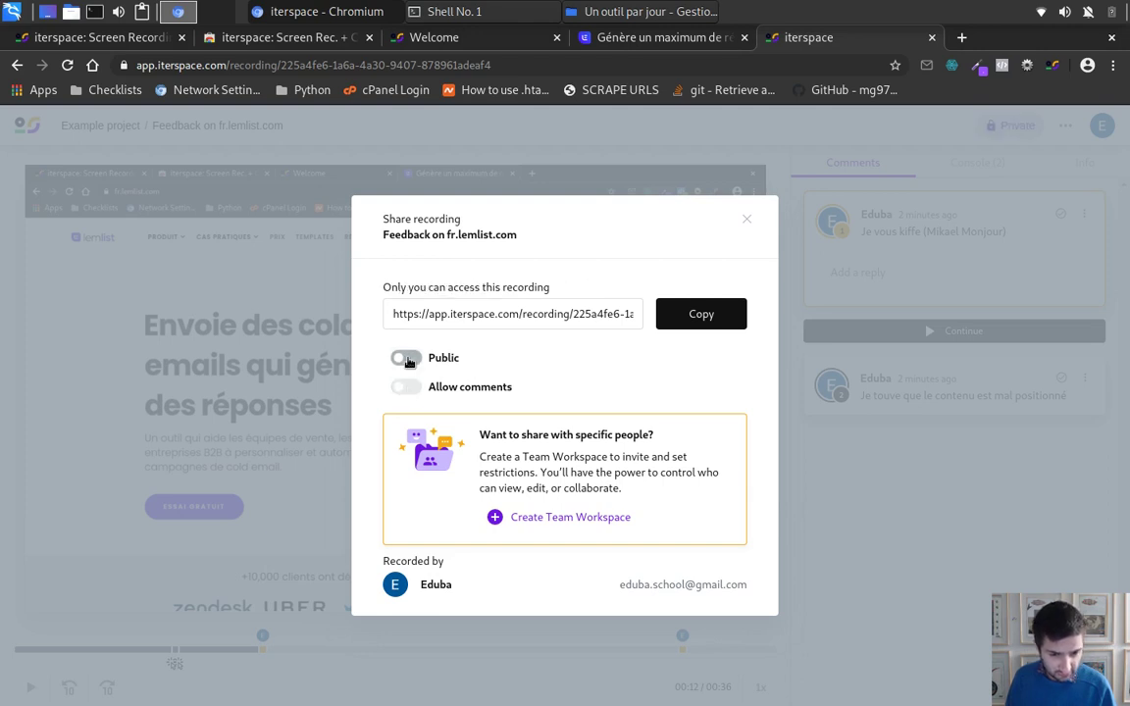
pyautogui.click(405, 359)
pyautogui.click(405, 359)
pyautogui.click(406, 359)
pyautogui.click(406, 359)
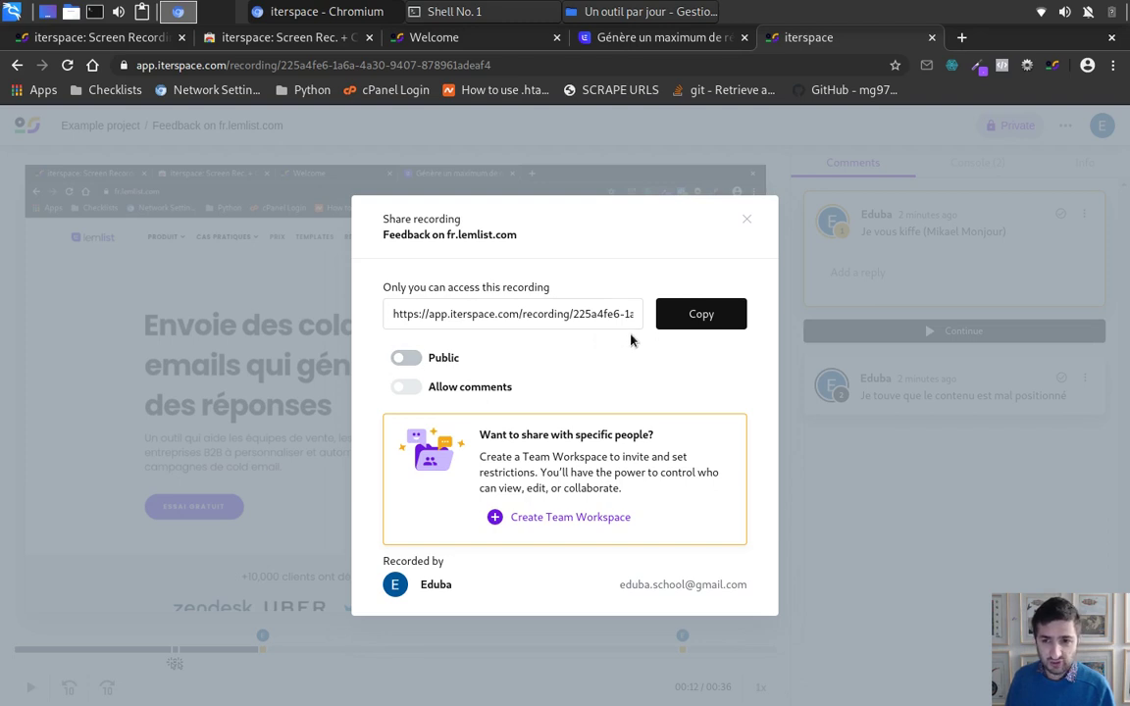
# Step: Copy the share link, briefly go public while trying a new tab, then revert to private and close
pyautogui.tripleClick(544, 312)
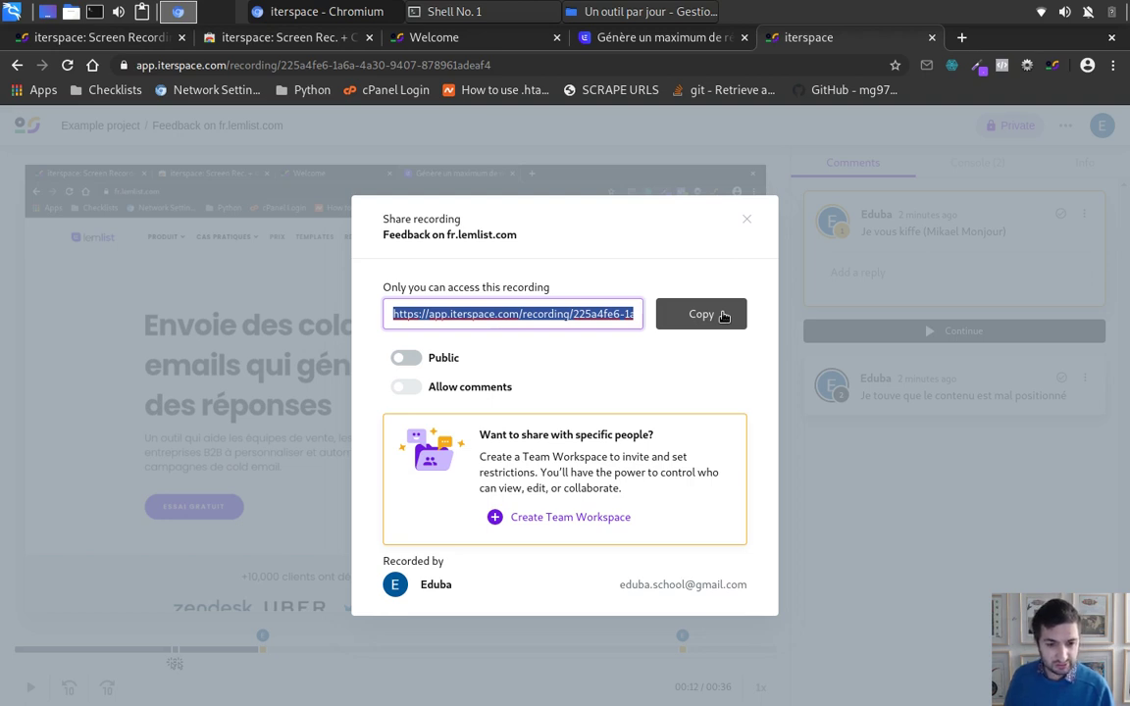
pyautogui.click(703, 321)
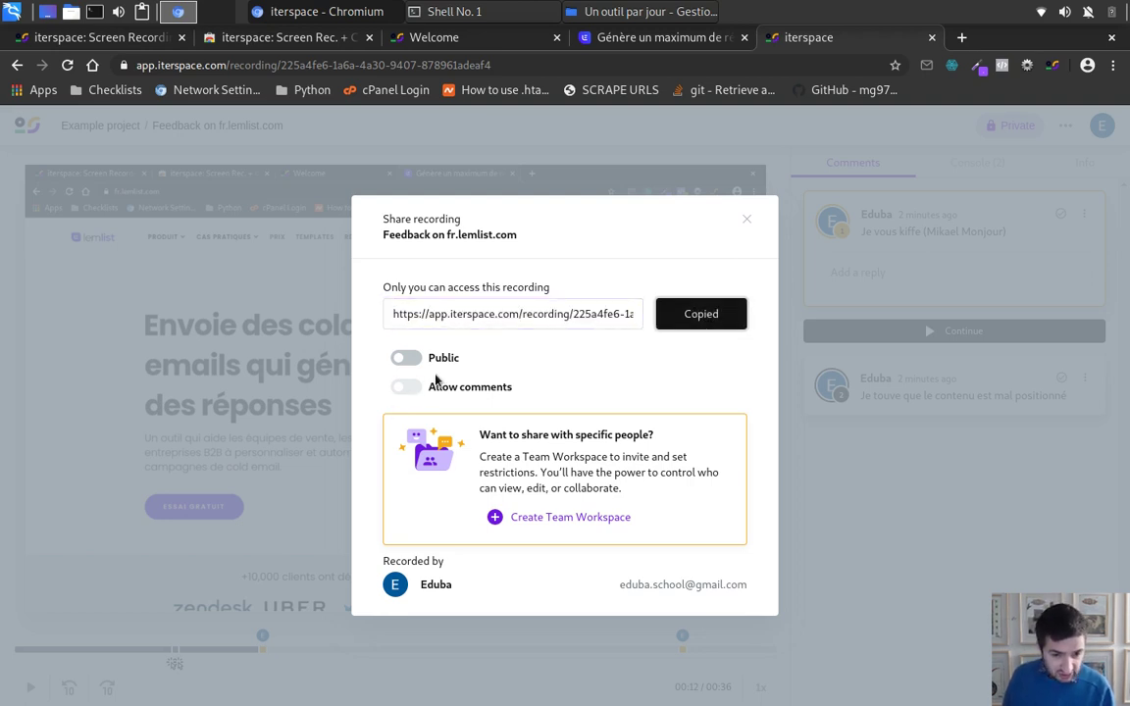
pyautogui.click(405, 358)
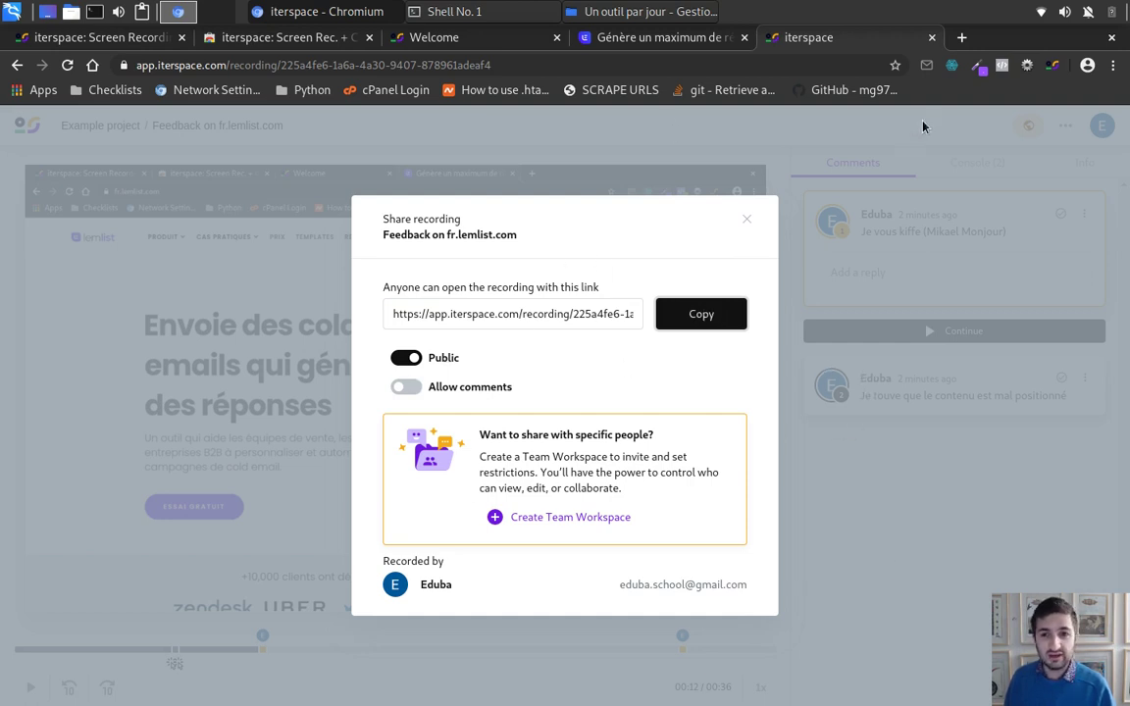
pyautogui.click(963, 37)
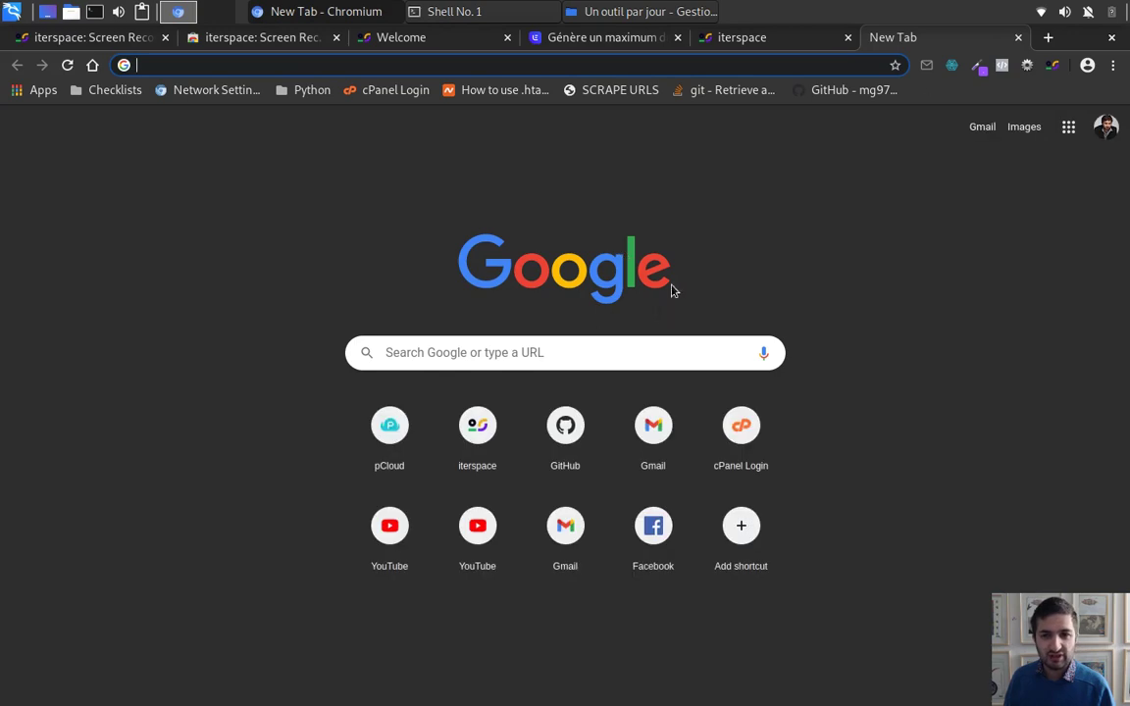
pyautogui.click(749, 47)
pyautogui.click(405, 357)
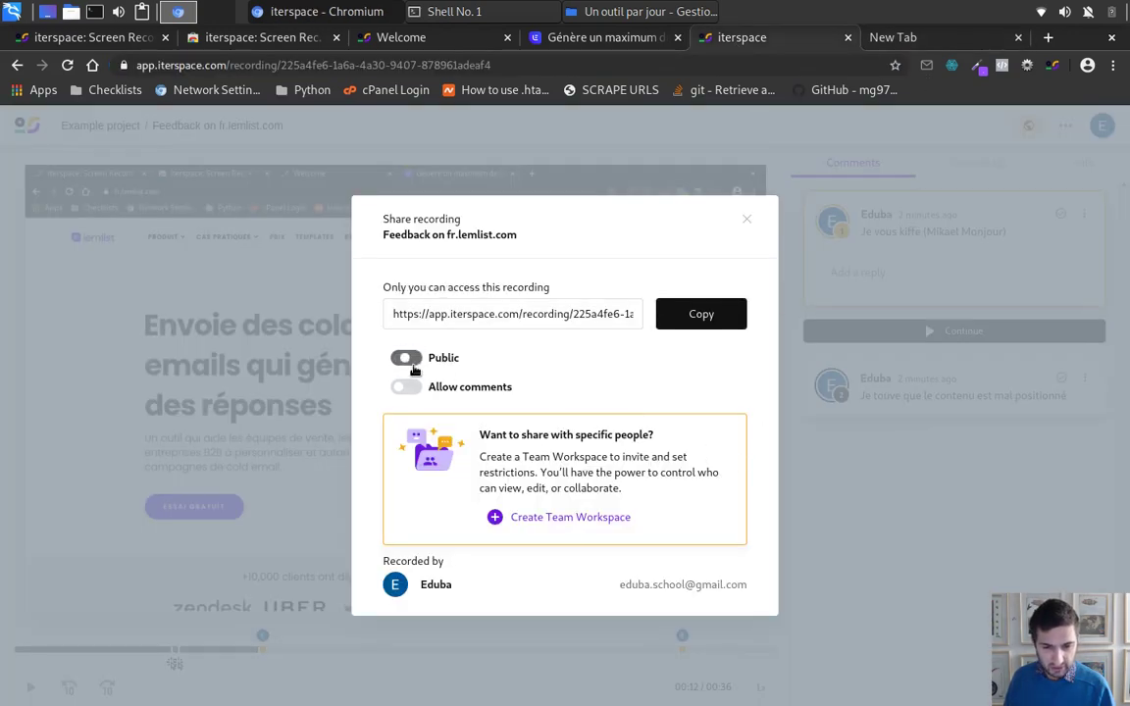
pyautogui.click(748, 215)
# Step: View the Console, then the Info tab, and select its Platform-to-Timezone rows
pyautogui.click(973, 162)
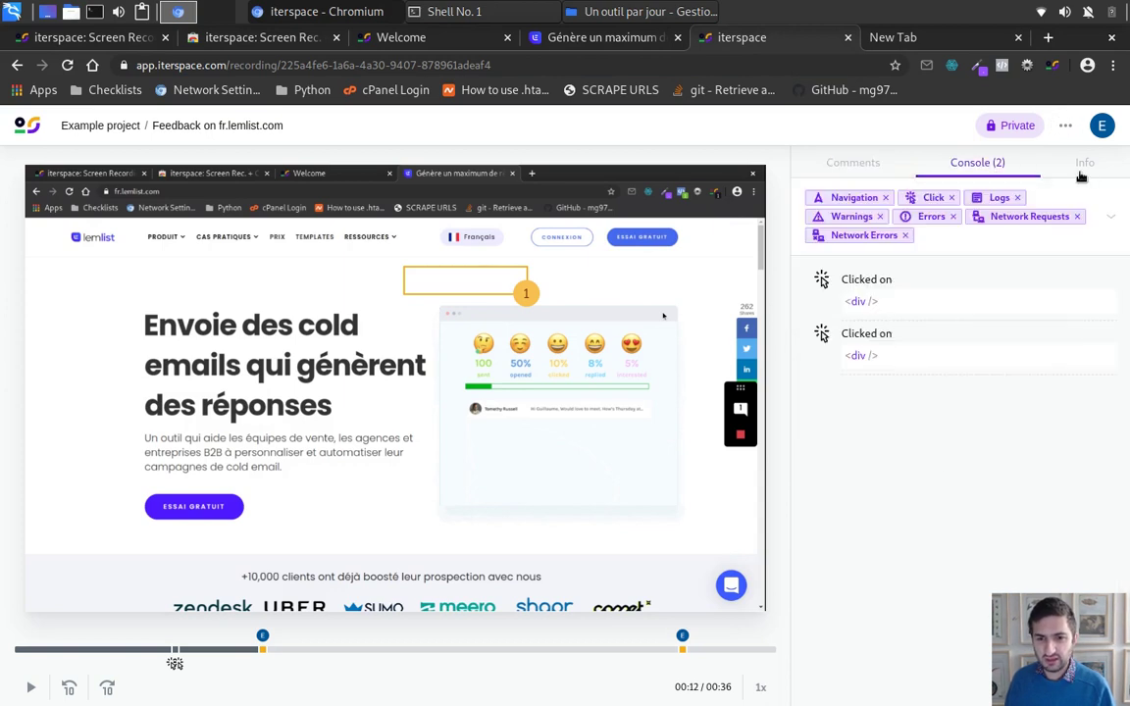
pyautogui.click(1081, 173)
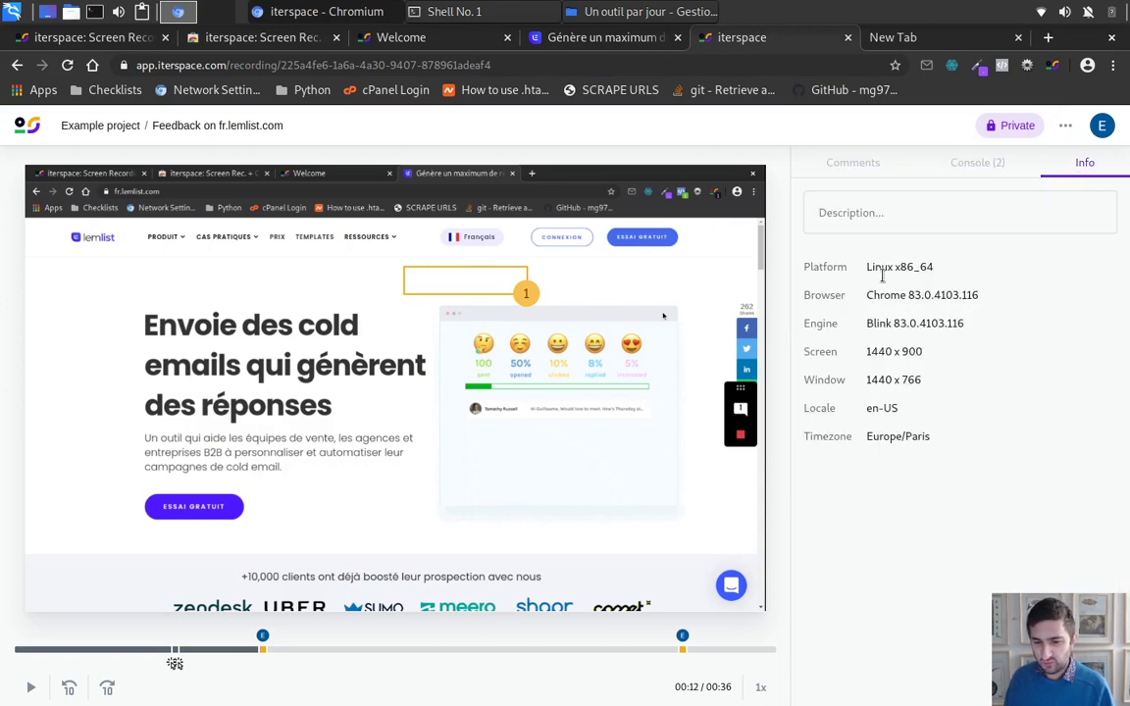
pyautogui.moveTo(805, 265)
pyautogui.mouseDown()
pyautogui.moveTo(972, 470)
pyautogui.moveTo(815, 324)
pyautogui.moveTo(800, 263)
pyautogui.mouseUp()
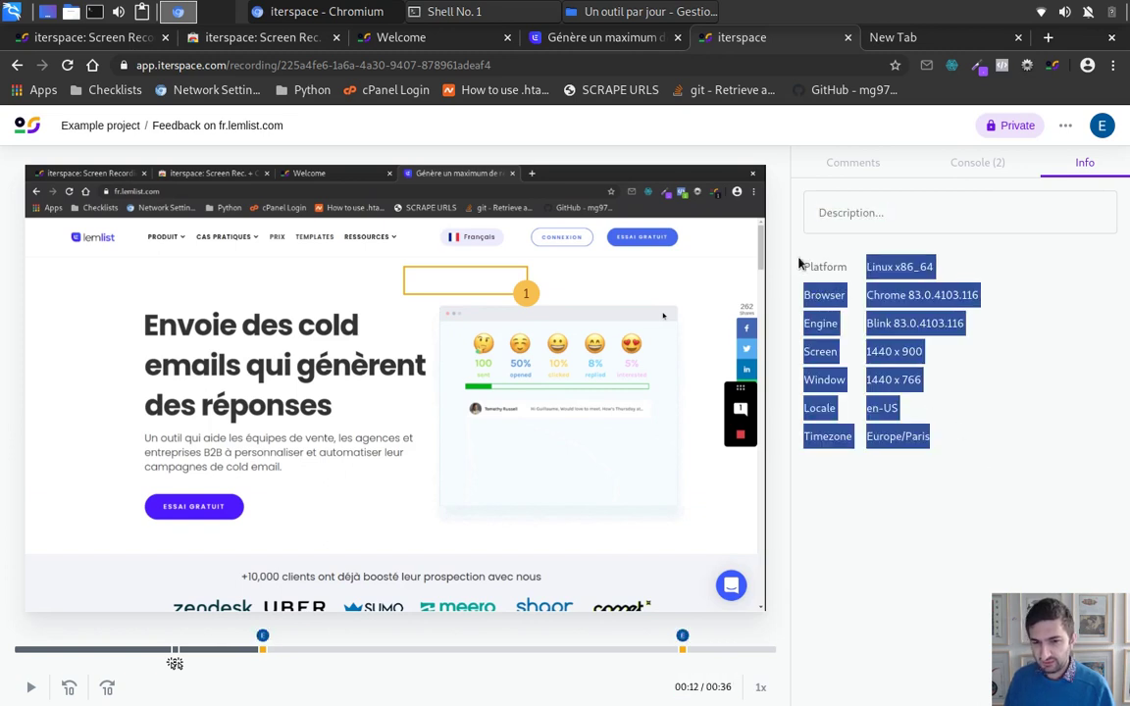
pyautogui.click(1027, 481)
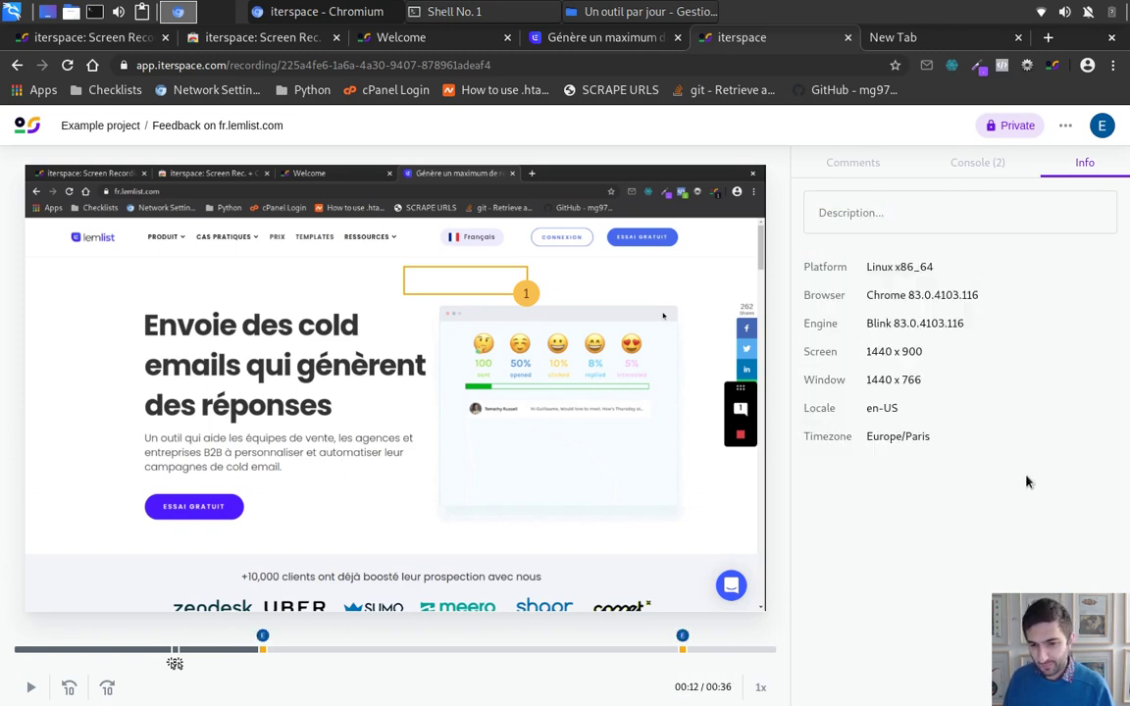
pyautogui.moveTo(1027, 481); pyautogui.dragTo(803, 252)
pyautogui.click(1001, 472)
pyautogui.moveTo(1002, 472); pyautogui.dragTo(770, 260)
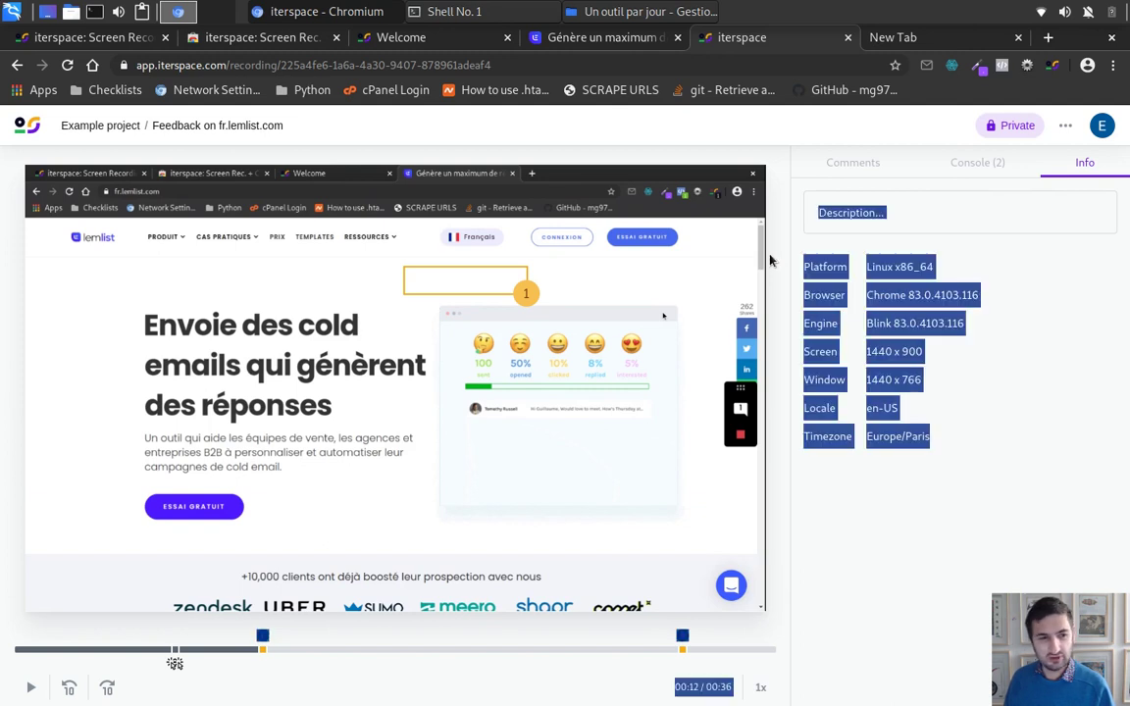
pyautogui.click(896, 453)
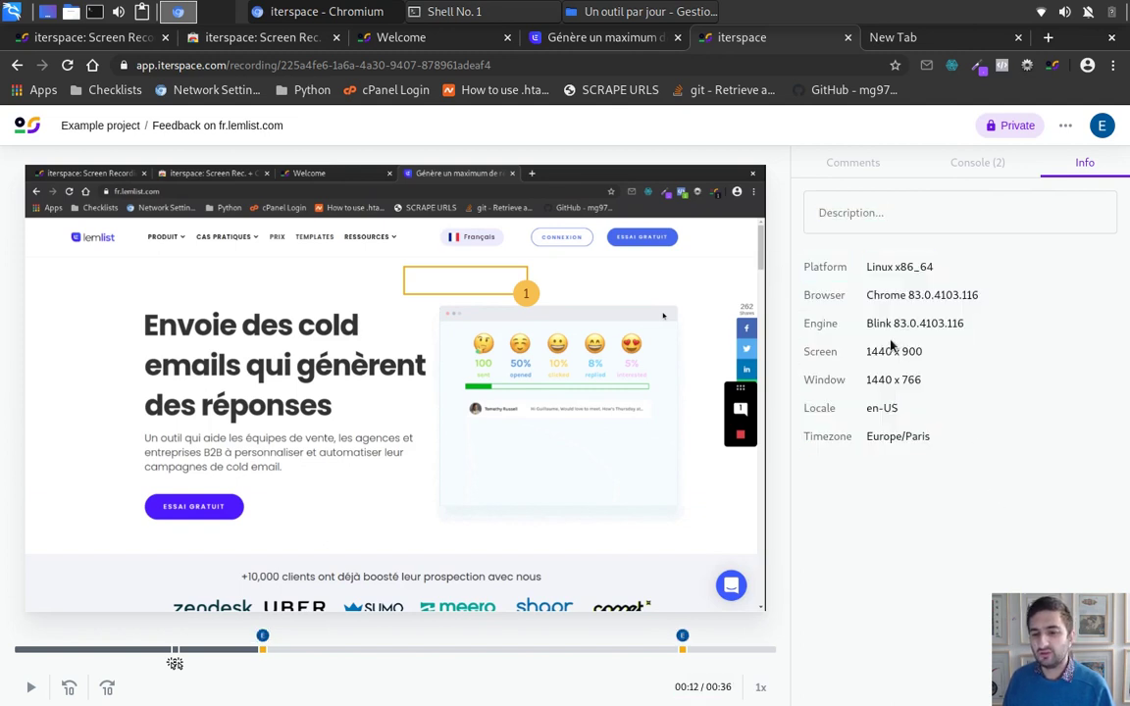
# Step: Select individual Info values: Blink 83.0.4103.116, 1440, en-US, Paris, and Linux x86_64
pyautogui.tripleClick(870, 323)
pyautogui.click(937, 412)
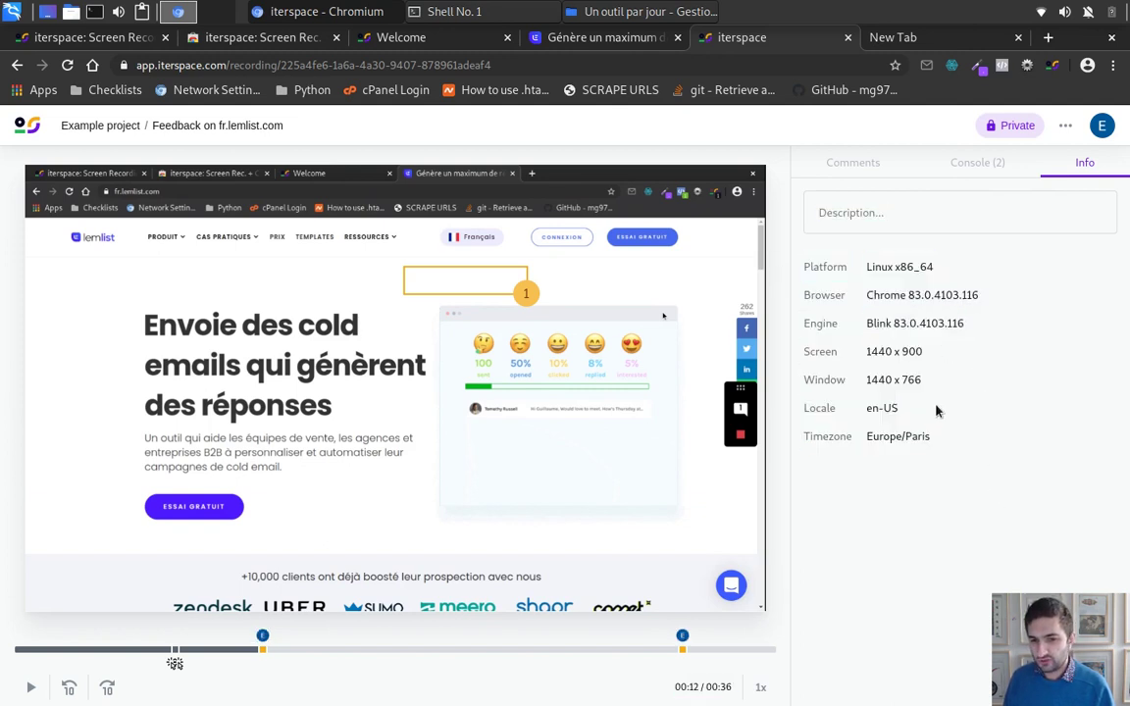
pyautogui.moveTo(937, 412); pyautogui.dragTo(803, 287)
pyautogui.doubleClick(879, 351)
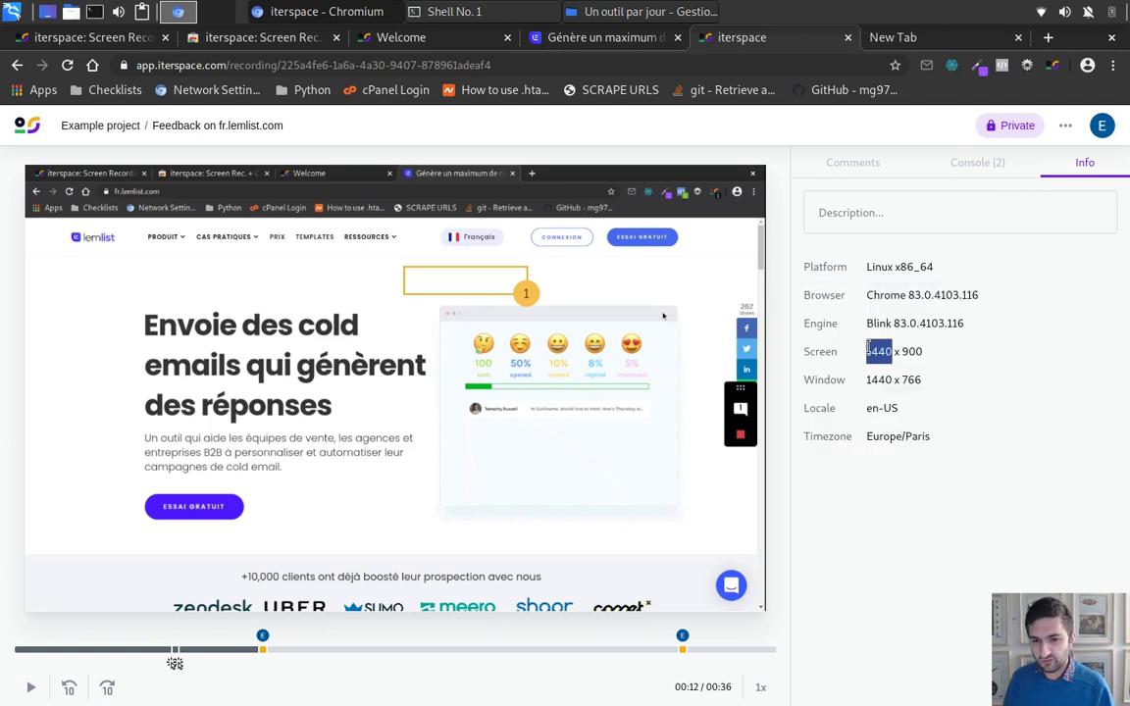
pyautogui.tripleClick(882, 407)
pyautogui.click(891, 434)
pyautogui.doubleClick(917, 436)
pyautogui.click(858, 267)
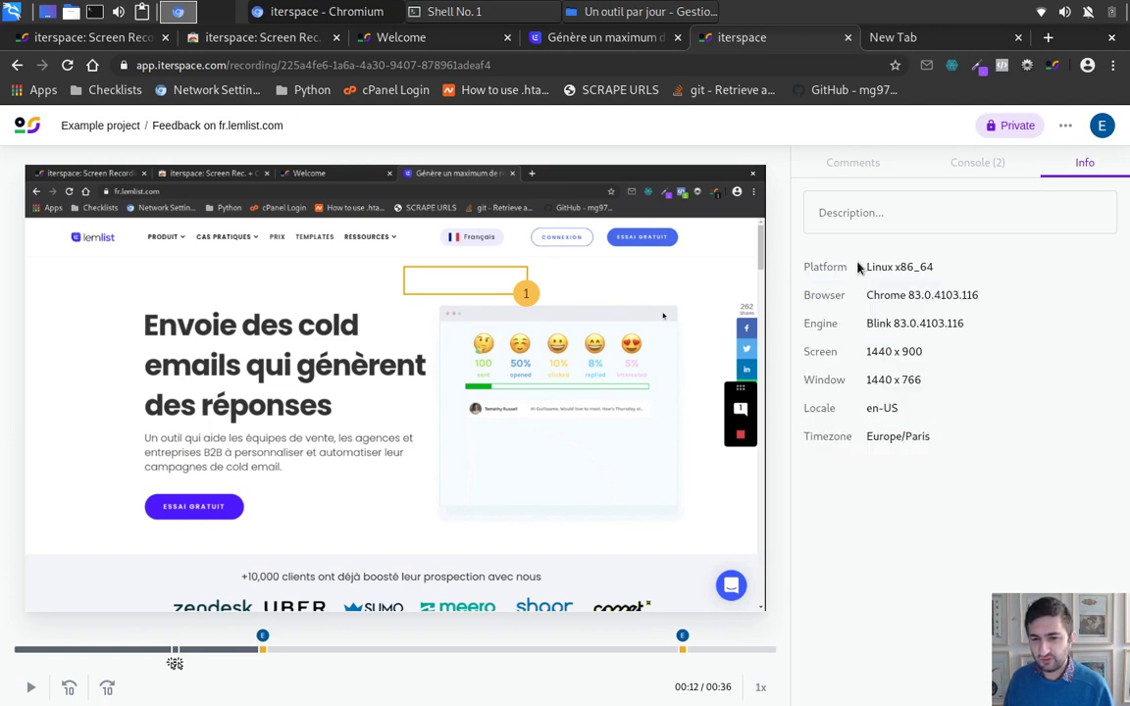
pyautogui.doubleClick(846, 267)
pyautogui.doubleClick(920, 267)
pyautogui.tripleClick(920, 267)
pyautogui.click(1100, 238)
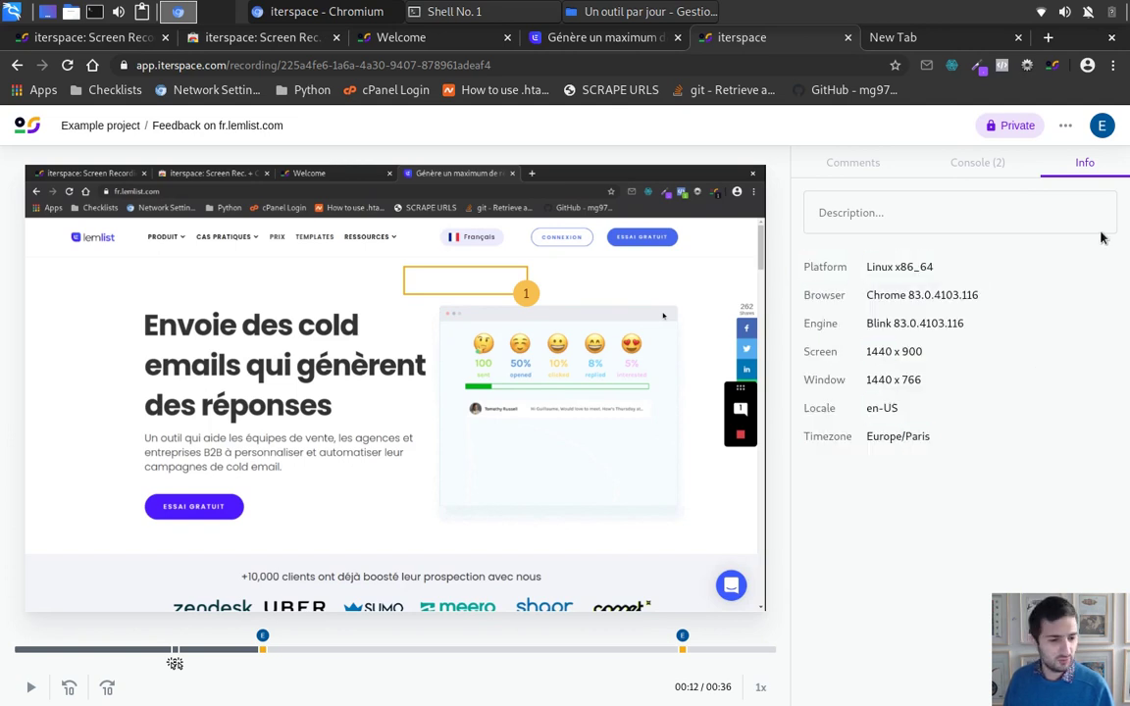